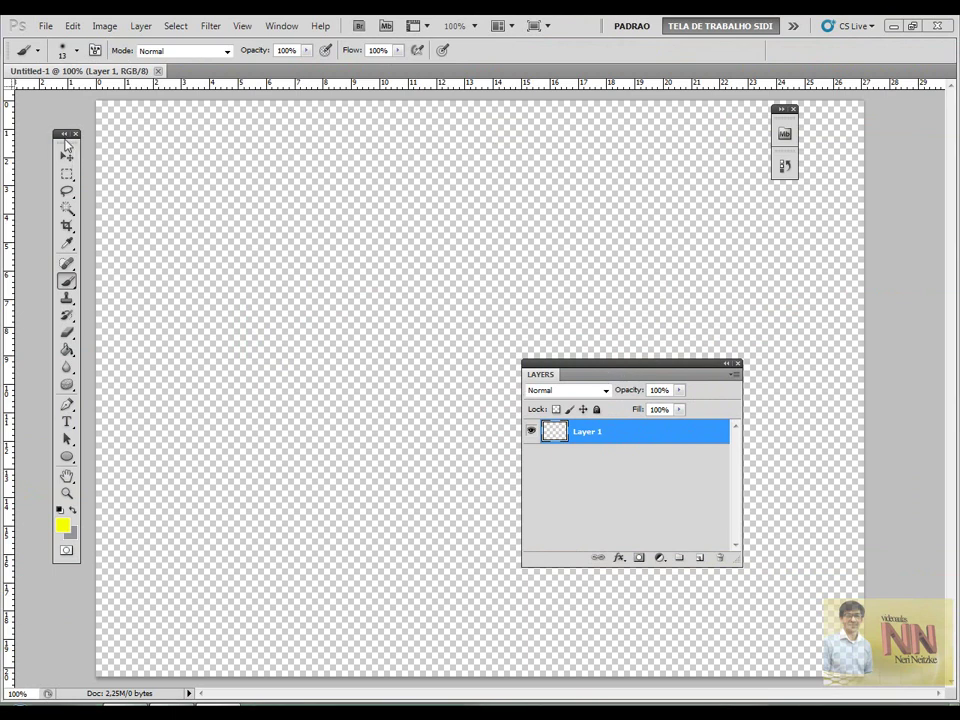
# Switch to the Polygonal Lasso Tool and move the Layers panel further right
pyautogui.moveTo(66, 134); pyautogui.dragTo(53, 135)
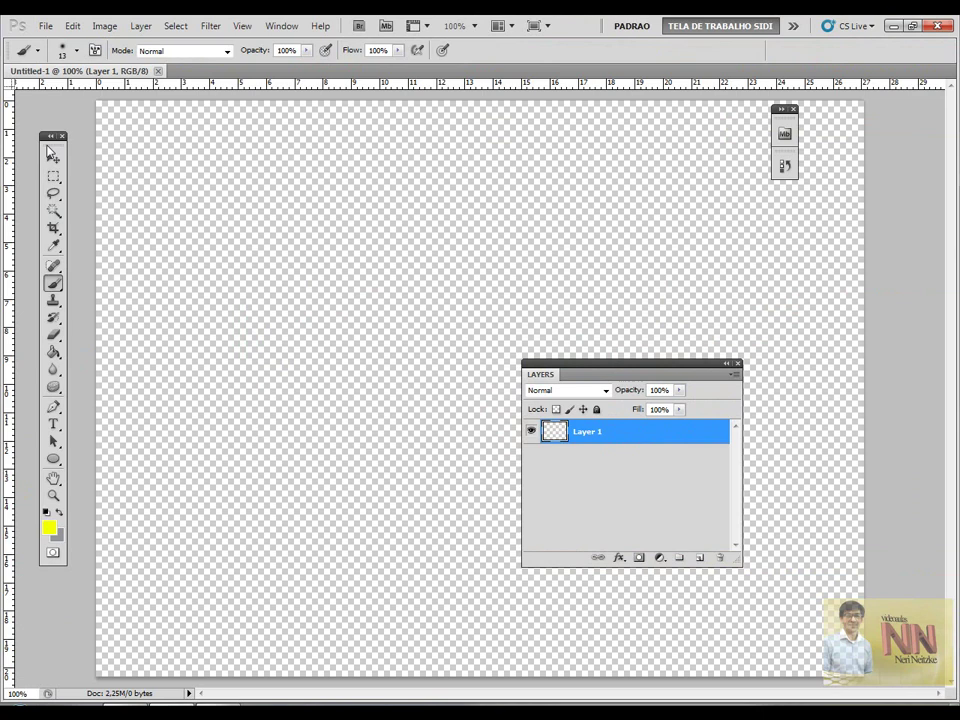
pyautogui.click(55, 196)
pyautogui.click(54, 196)
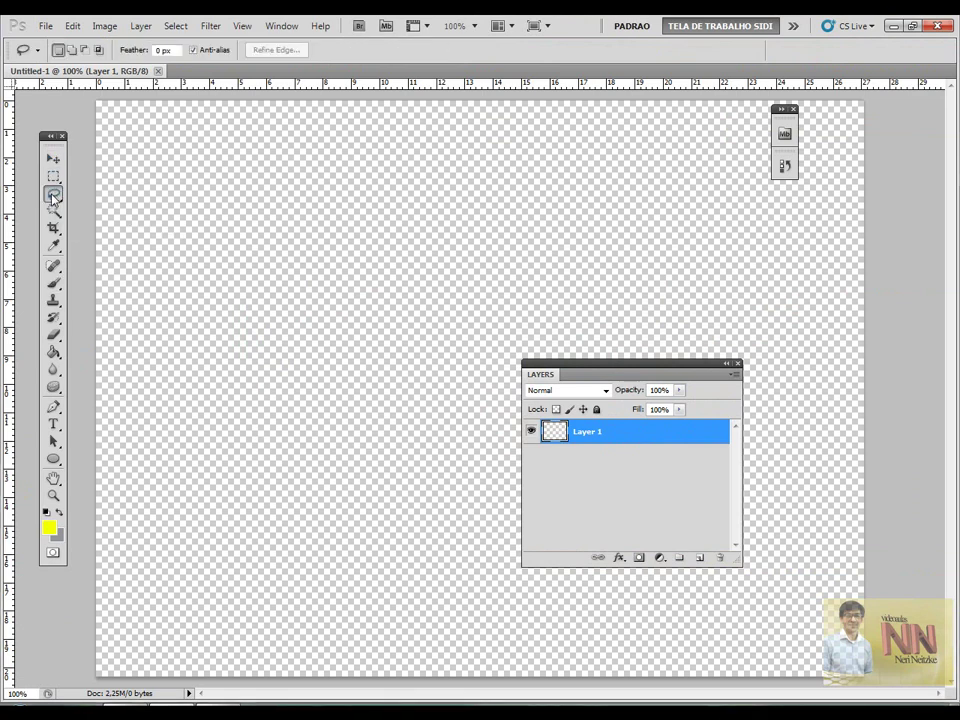
pyautogui.click(54, 196)
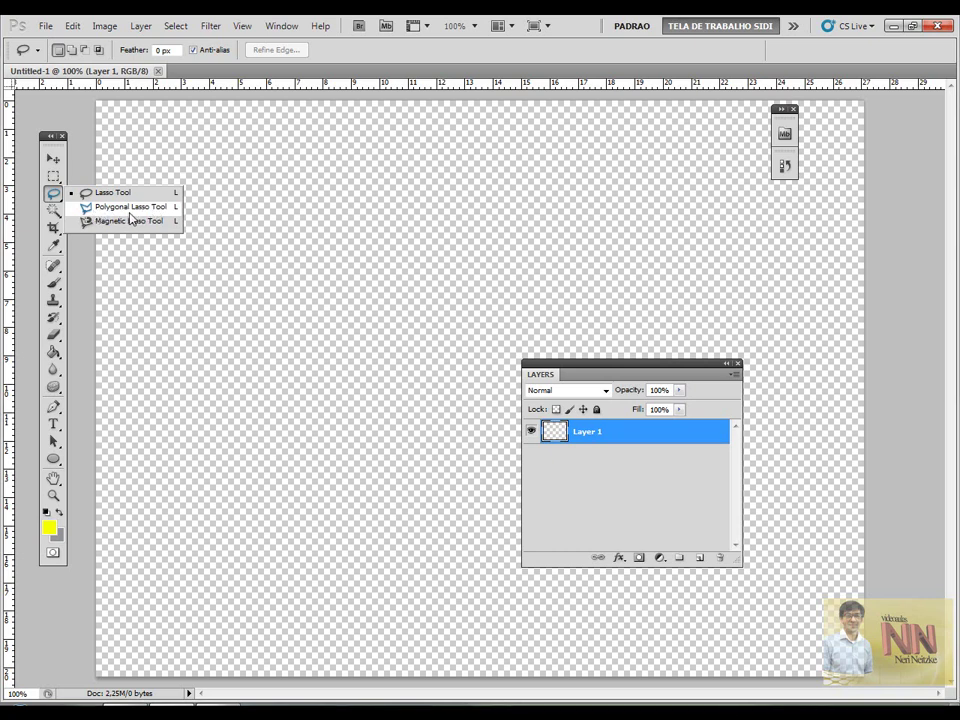
pyautogui.click(147, 211)
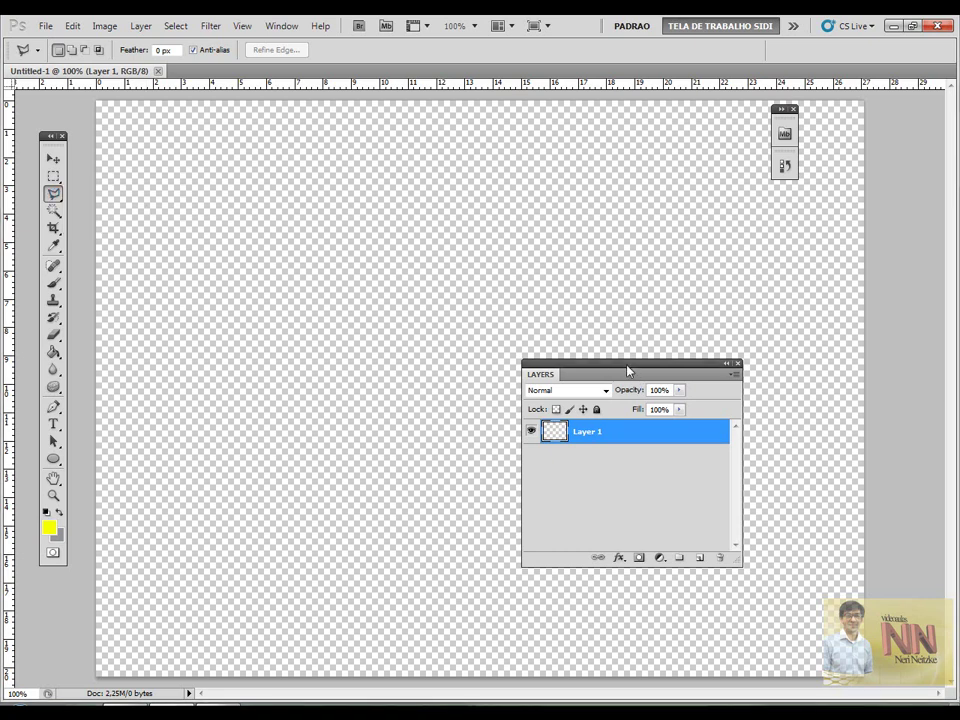
pyautogui.moveTo(628, 370); pyautogui.dragTo(782, 379)
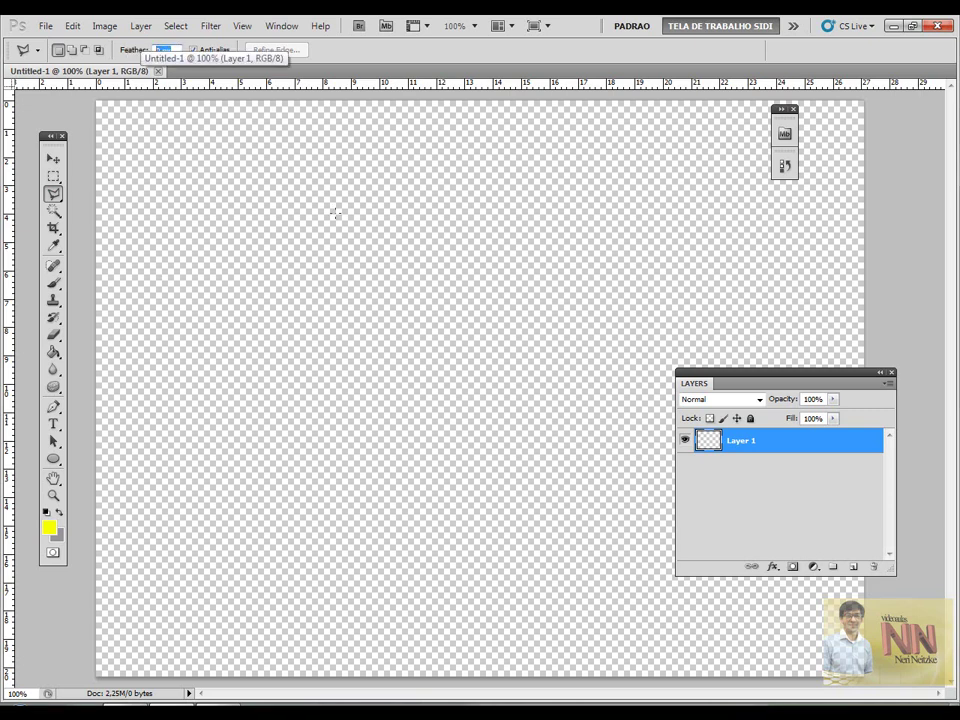
# Draw a closed seven-sided polygonal selection spanning the middle of the blank canvas
pyautogui.click(262, 163)
pyautogui.click(241, 425)
pyautogui.click(496, 571)
pyautogui.click(524, 390)
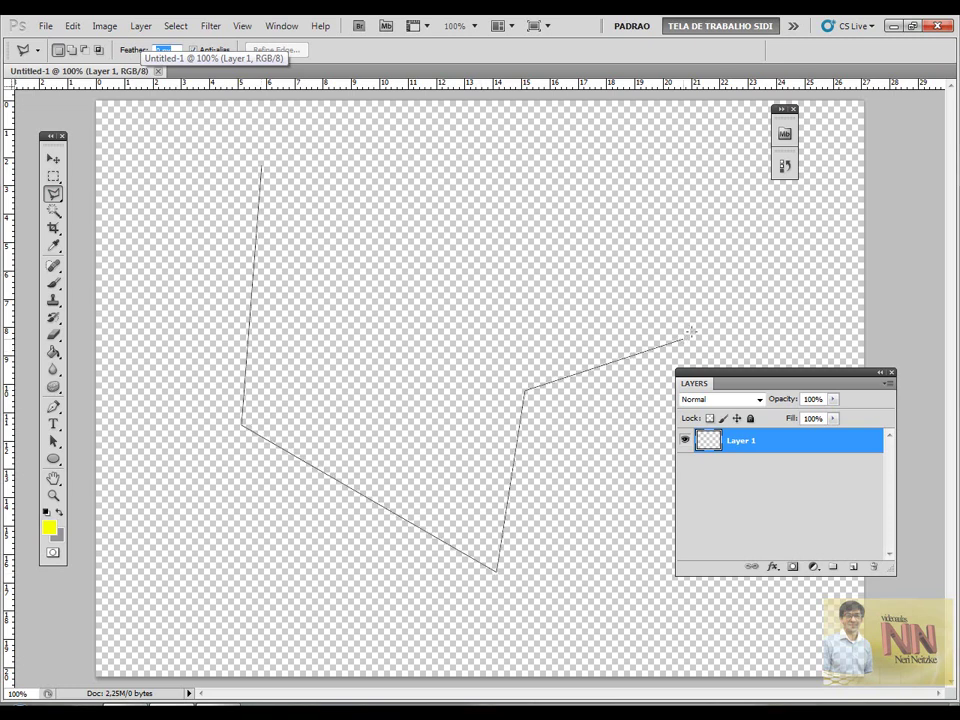
pyautogui.click(820, 296)
pyautogui.click(706, 223)
pyautogui.click(522, 231)
pyautogui.click(421, 163)
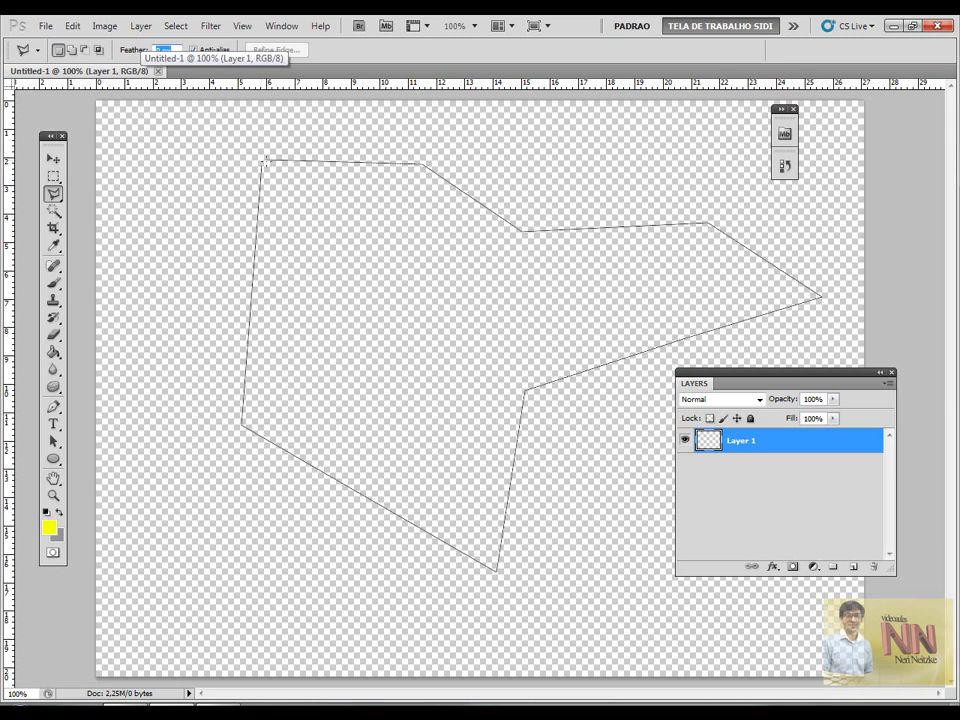
pyautogui.click(262, 157)
pyautogui.click(262, 157)
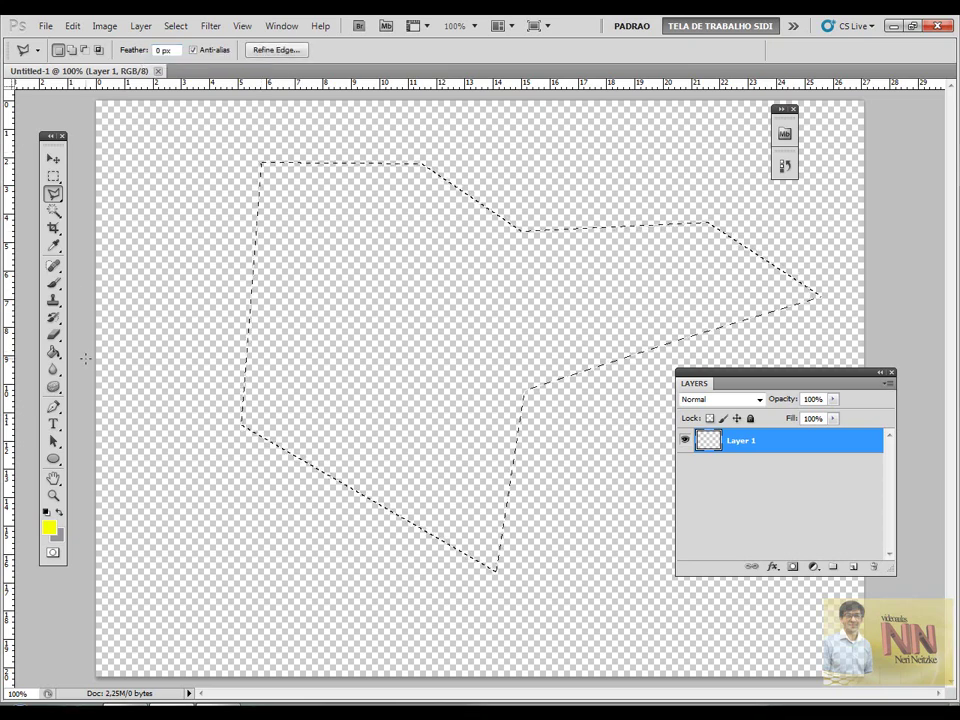
# Choose the Gradient Tool with the GRADIENTE ARCOIRIS rainbow preset
pyautogui.click(54, 352)
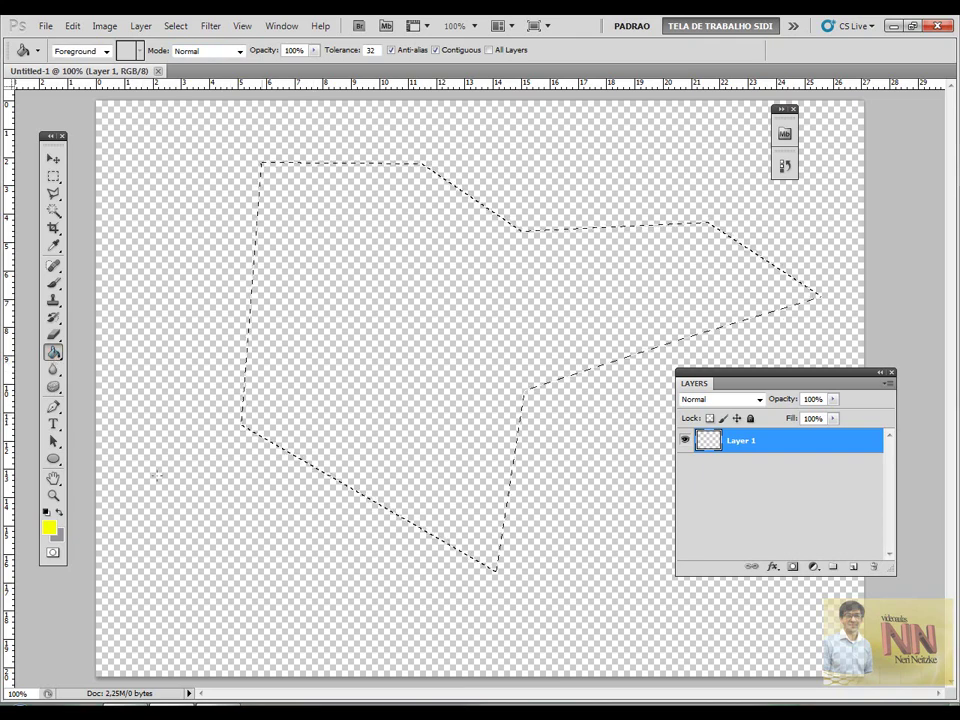
pyautogui.rightClick(55, 355)
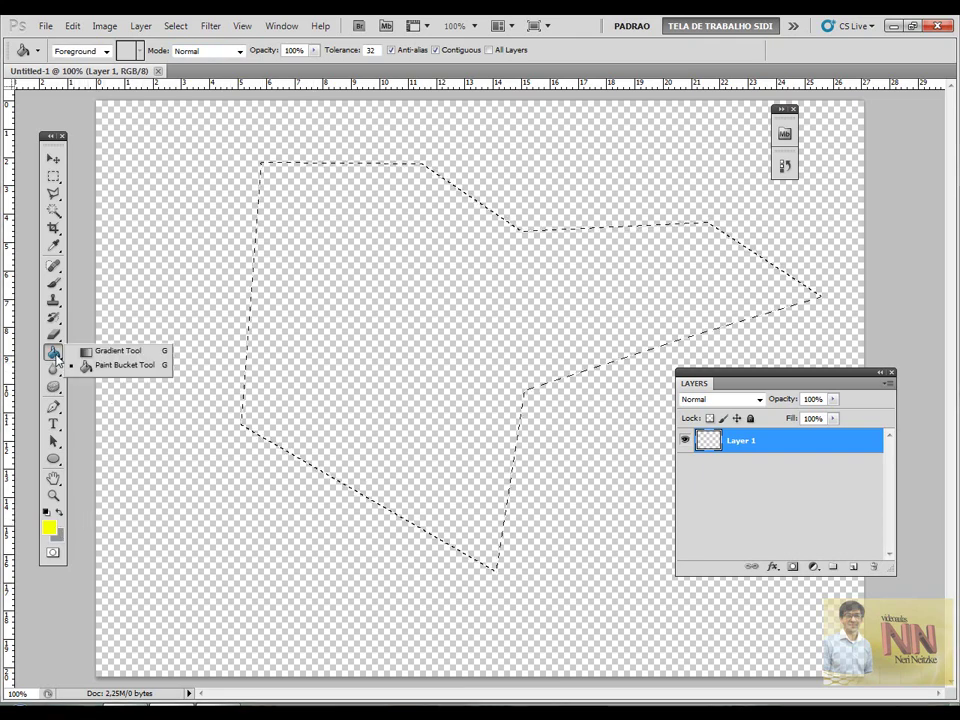
pyautogui.click(88, 352)
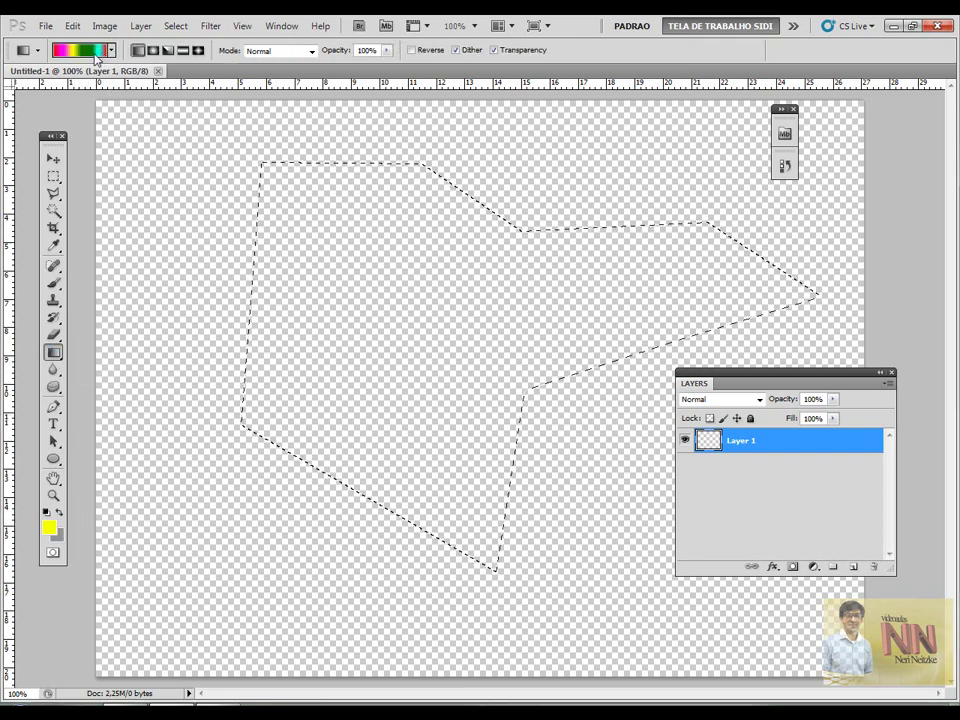
pyautogui.click(82, 50)
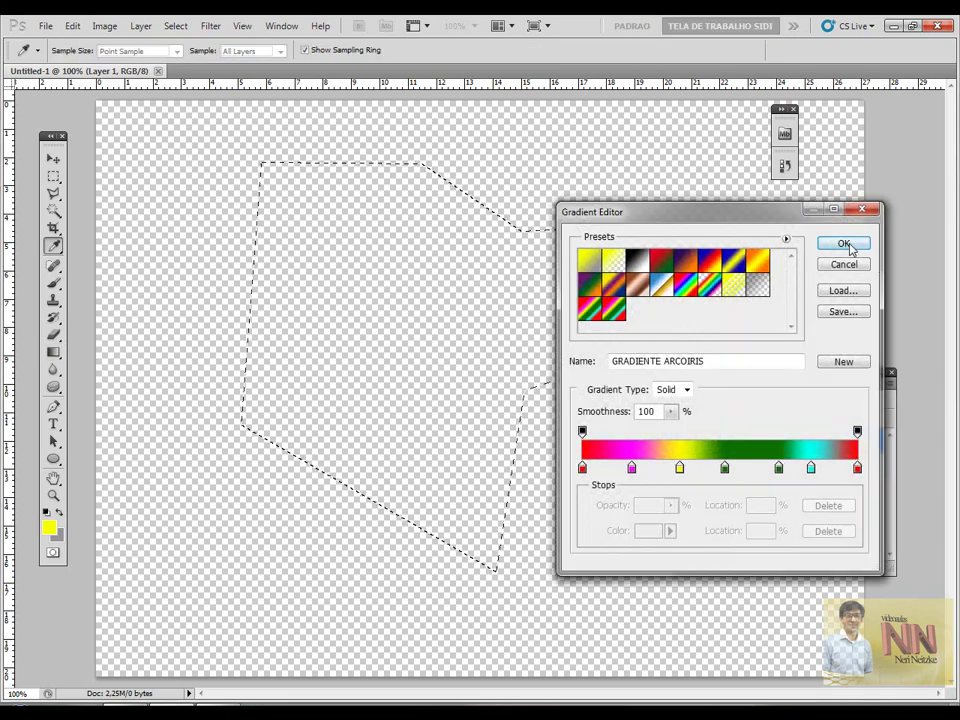
pyautogui.click(843, 243)
# Fill the selection with rainbow linear gradients in several directions, then an Angle Gradient
pyautogui.moveTo(475, 541); pyautogui.dragTo(380, 170)
pyautogui.moveTo(330, 330); pyautogui.dragTo(561, 287)
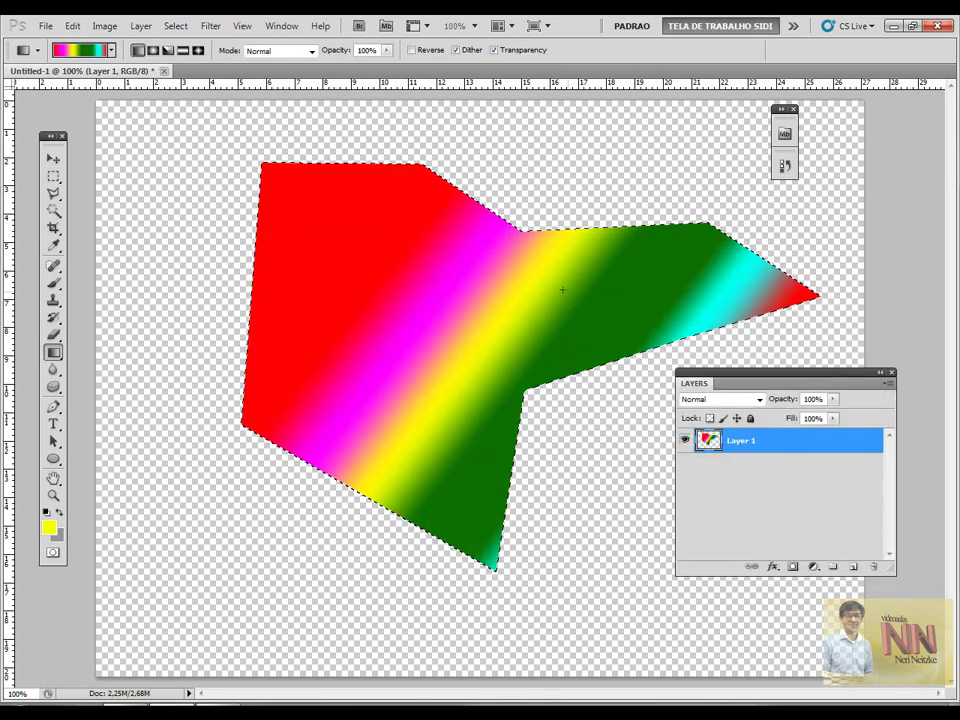
pyautogui.moveTo(540, 339); pyautogui.dragTo(290, 339)
pyautogui.click(167, 50)
pyautogui.moveTo(453, 276); pyautogui.dragTo(366, 352)
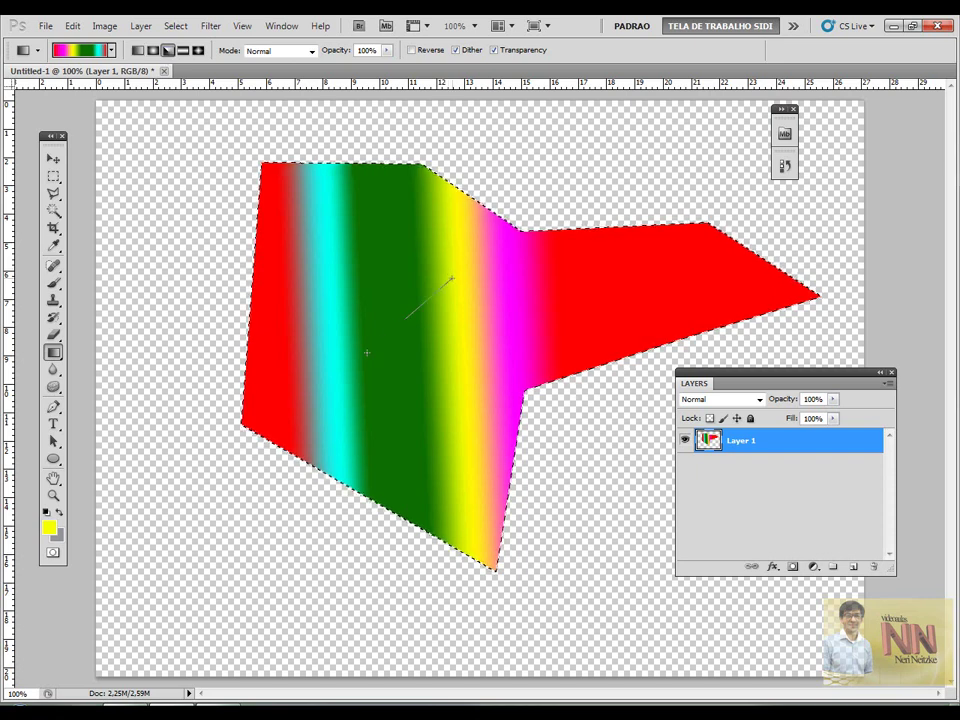
# Deselect, select the whole canvas and delete the gradient fill from Layer 1
pyautogui.click(53, 176)
pyautogui.hotkey('ctrl', 'd')
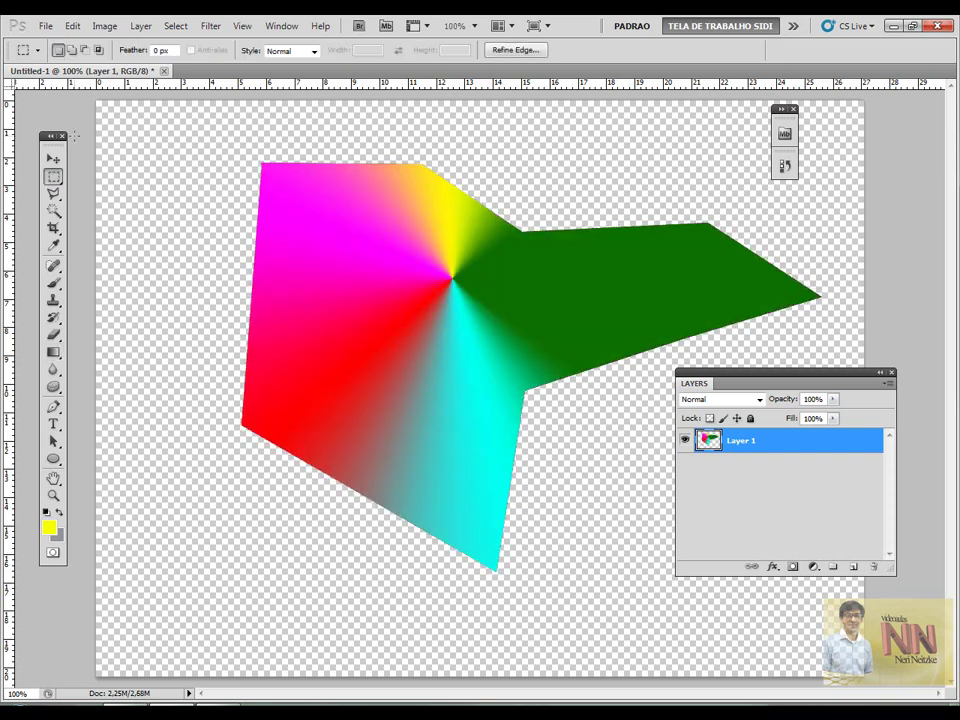
pyautogui.hotkey('ctrl', 'a')
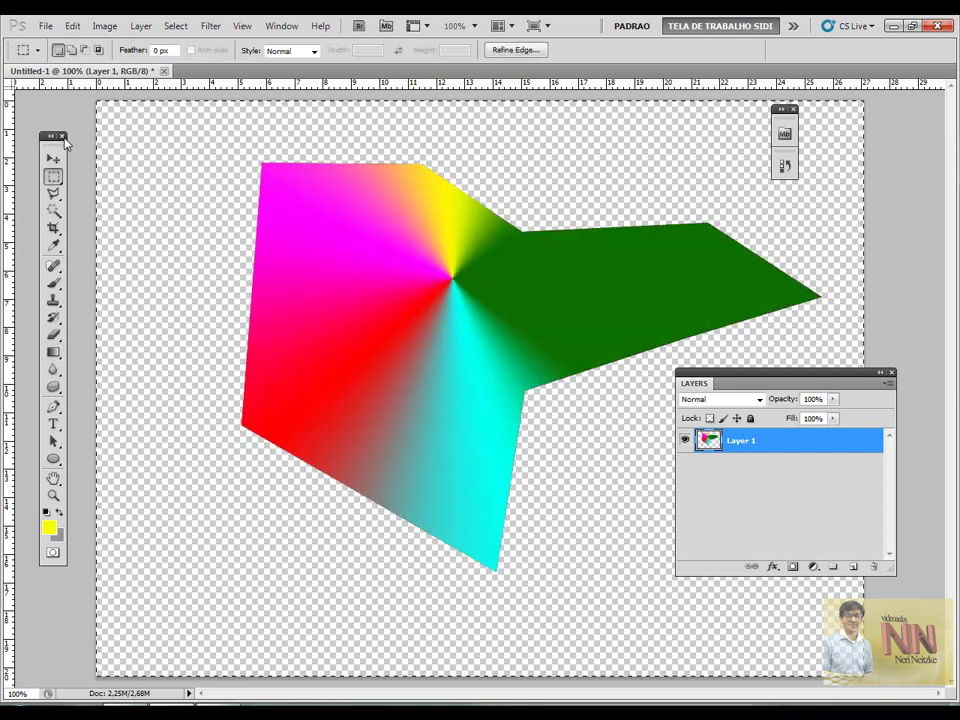
pyautogui.press('Delete')
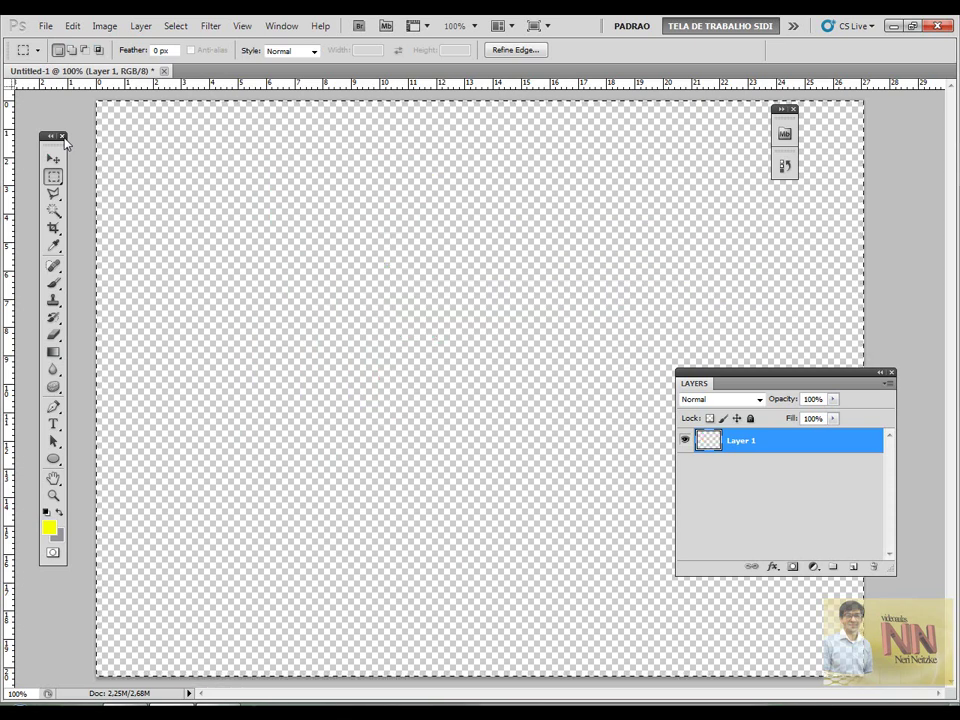
pyautogui.click(53, 193)
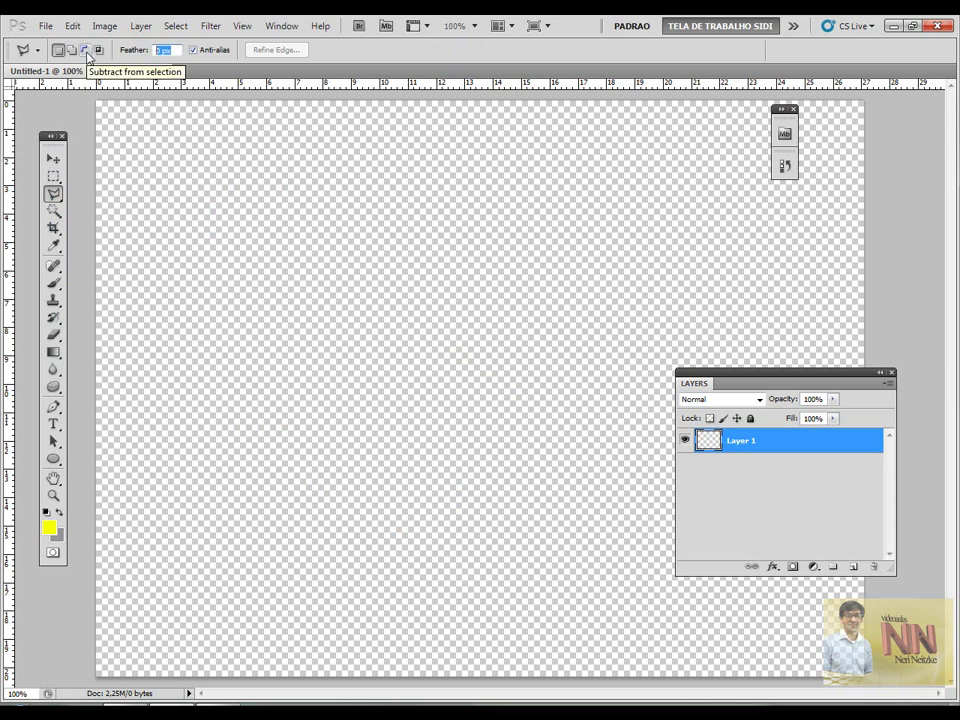
pyautogui.write('6')
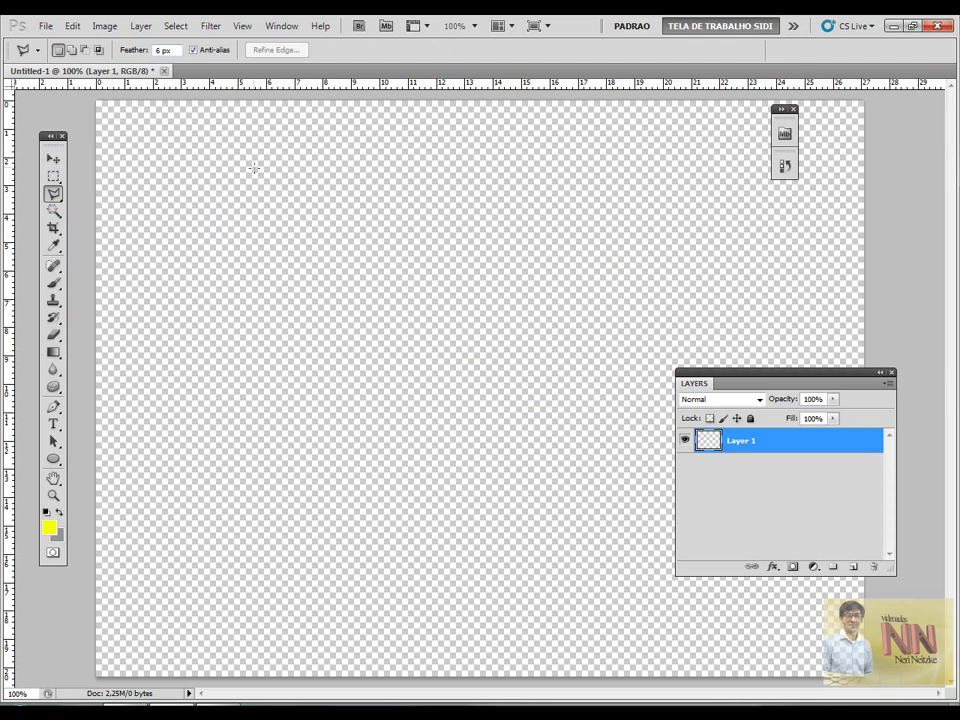
pyautogui.click(235, 185)
pyautogui.click(179, 367)
pyautogui.click(343, 566)
pyautogui.click(541, 347)
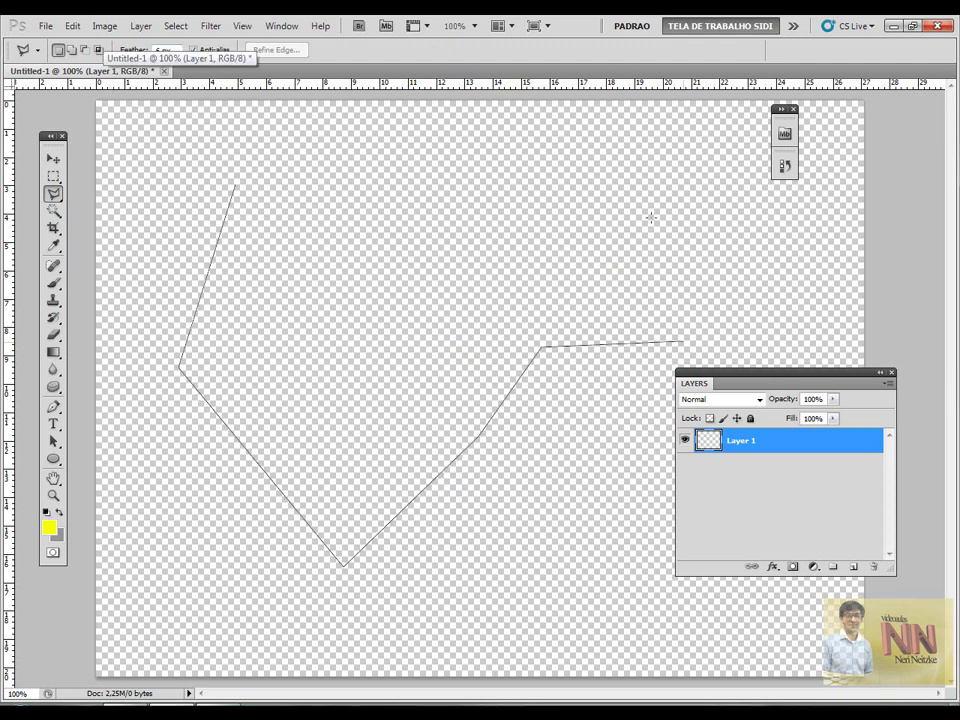
pyautogui.click(679, 341)
pyautogui.click(649, 213)
pyautogui.click(395, 143)
pyautogui.click(328, 237)
pyautogui.click(240, 178)
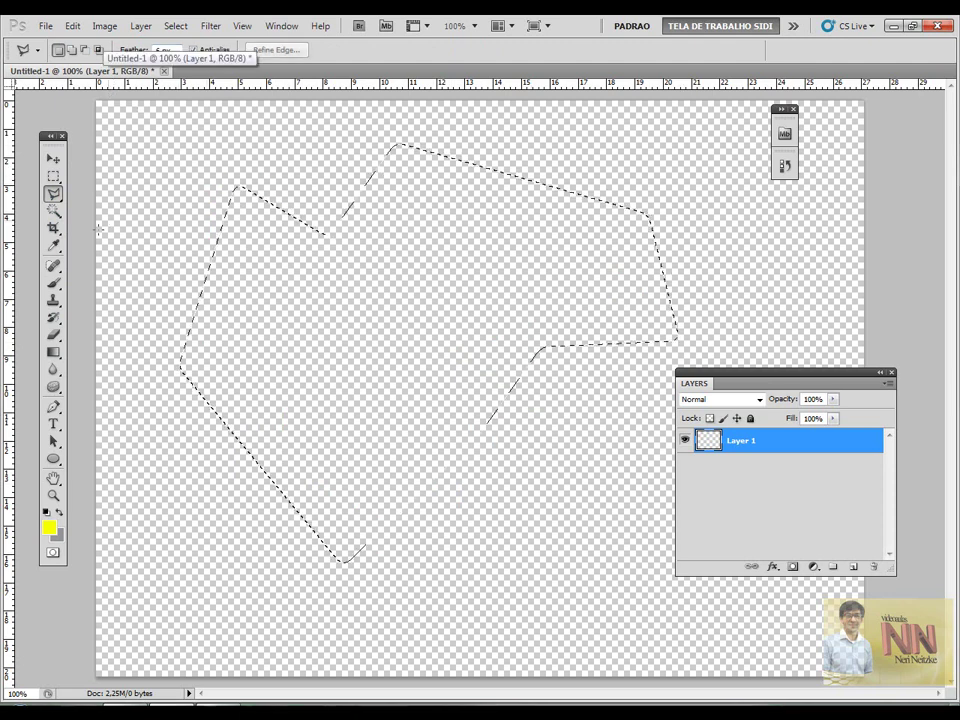
pyautogui.click(53, 352)
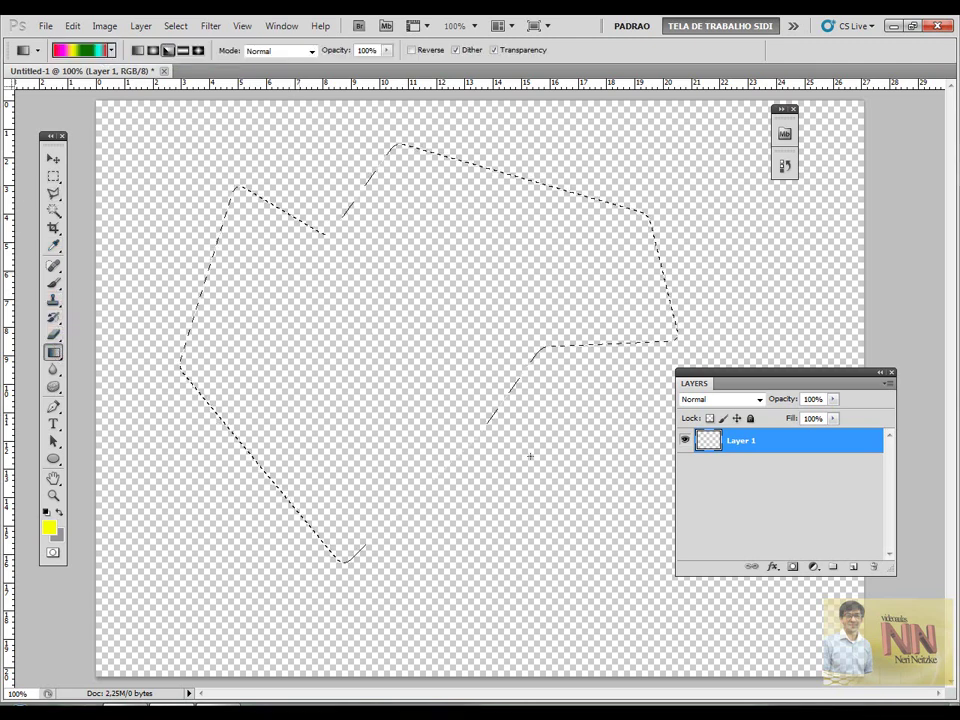
pyautogui.moveTo(297, 270); pyautogui.dragTo(510, 110)
pyautogui.click(53, 176)
pyautogui.hotkey('ctrl', 'd')
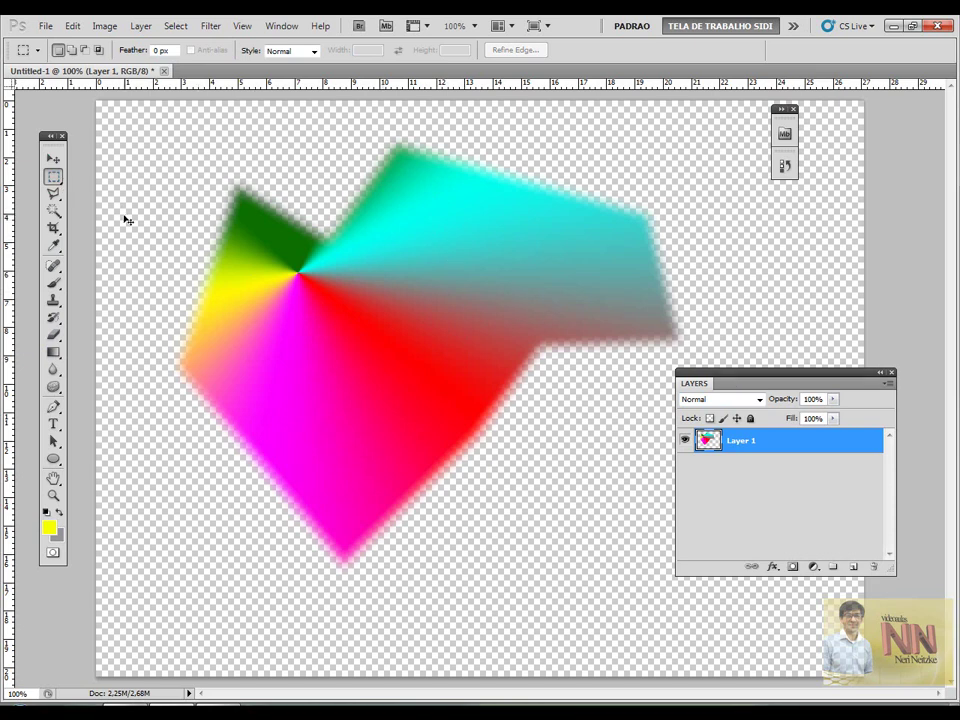
pyautogui.hotkey('ctrl', 'a')
pyautogui.press('Delete')
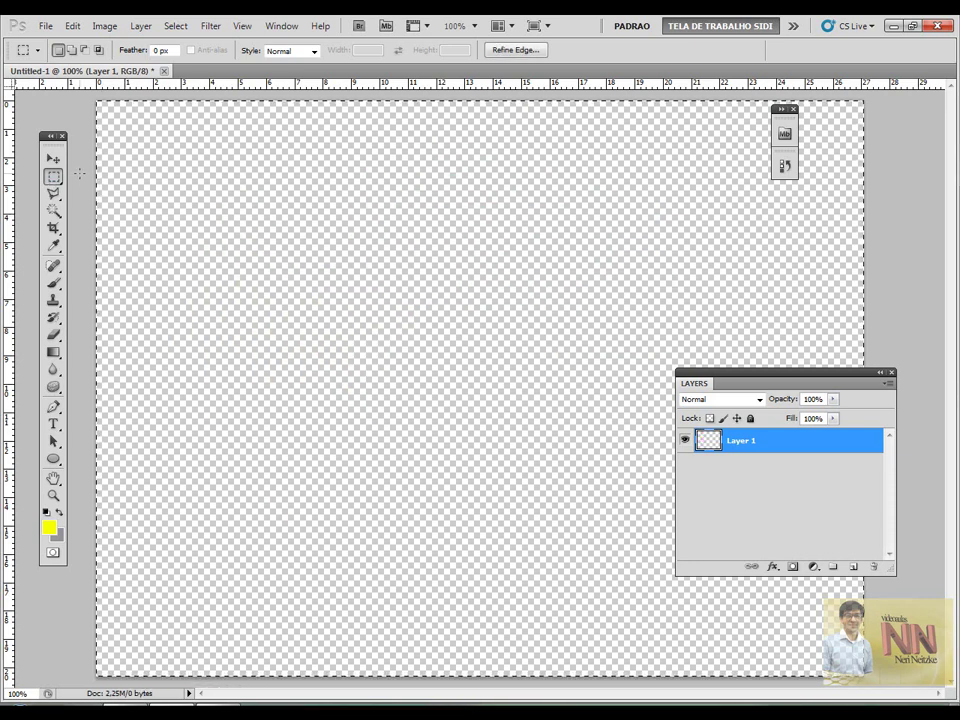
pyautogui.hotkey('ctrl', 'd')
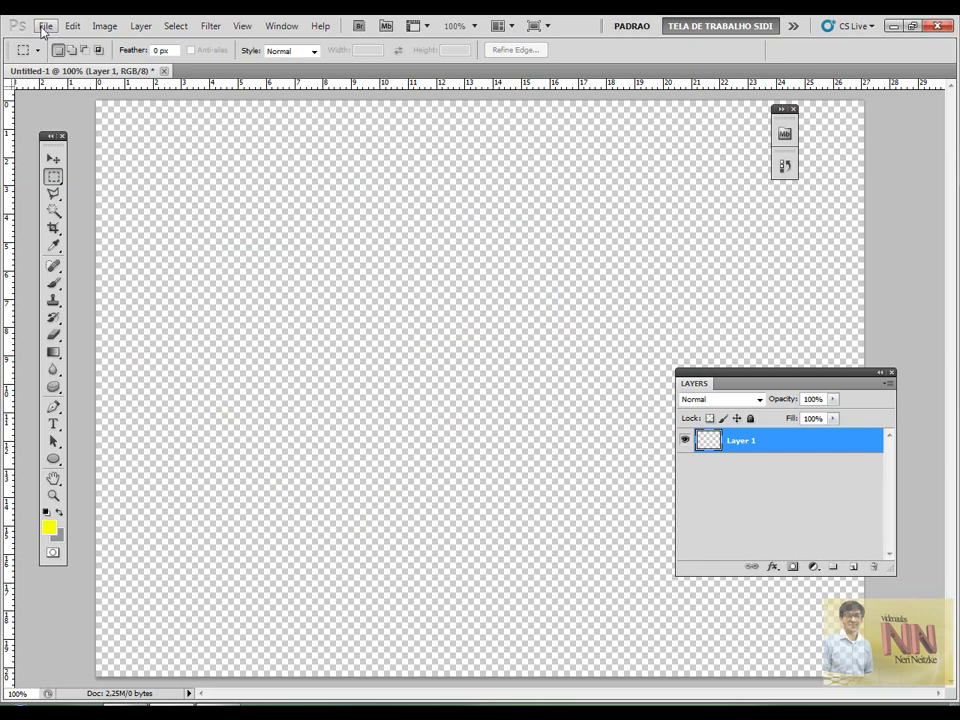
# Open caneca_branca.jpg from the Área de Trabalho (desktop) folder via File > Open
pyautogui.click(45, 27)
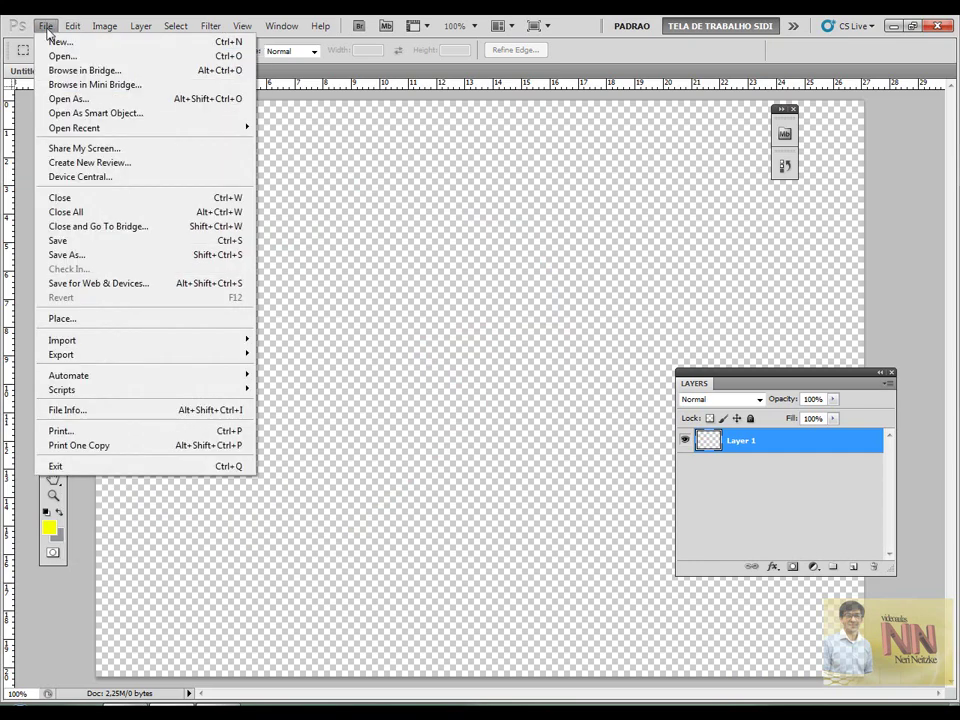
pyautogui.click(62, 56)
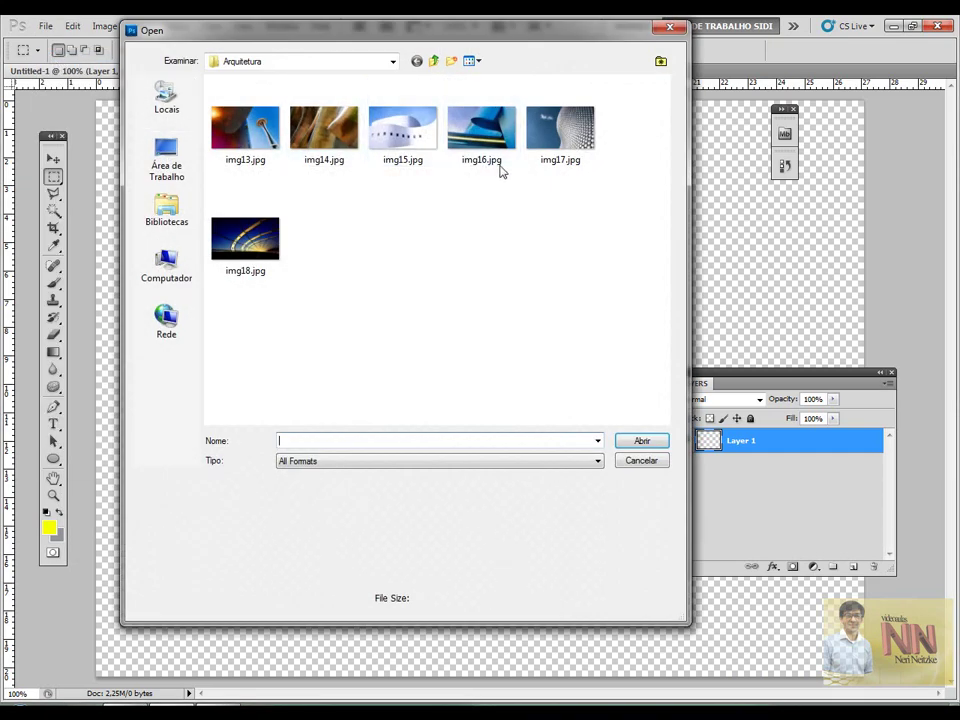
pyautogui.click(383, 137)
pyautogui.click(324, 64)
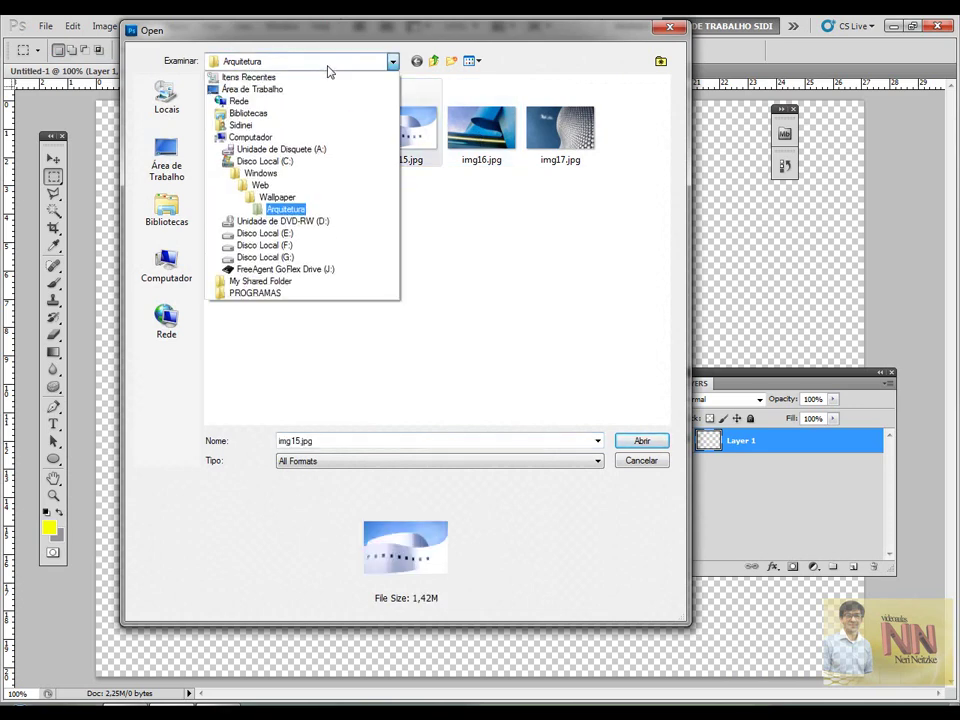
pyautogui.click(317, 89)
pyautogui.click(267, 208)
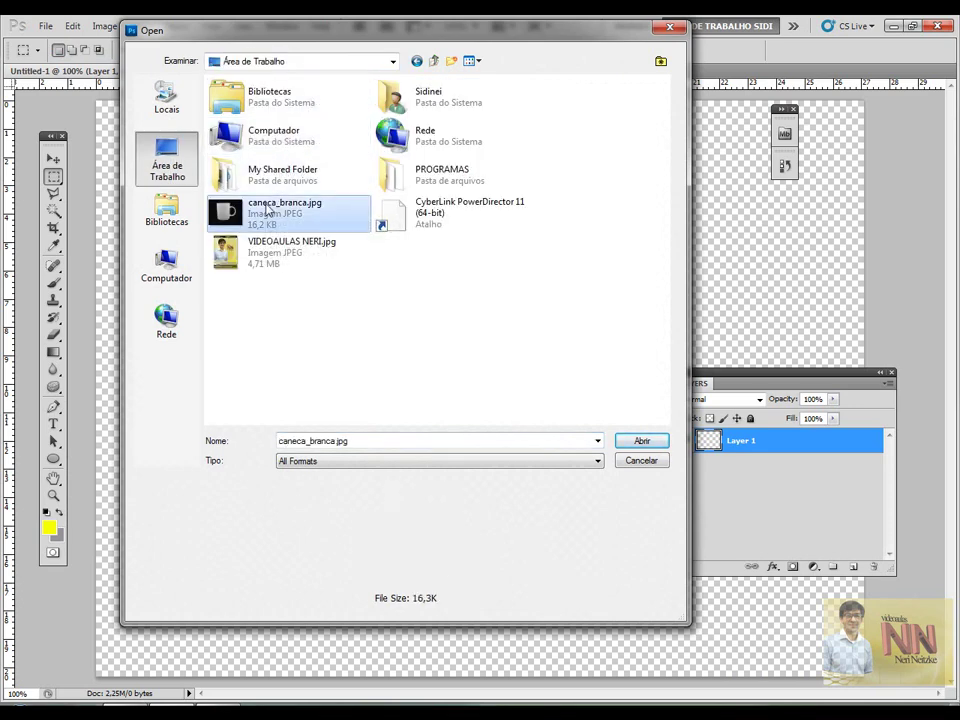
pyautogui.doubleClick(267, 208)
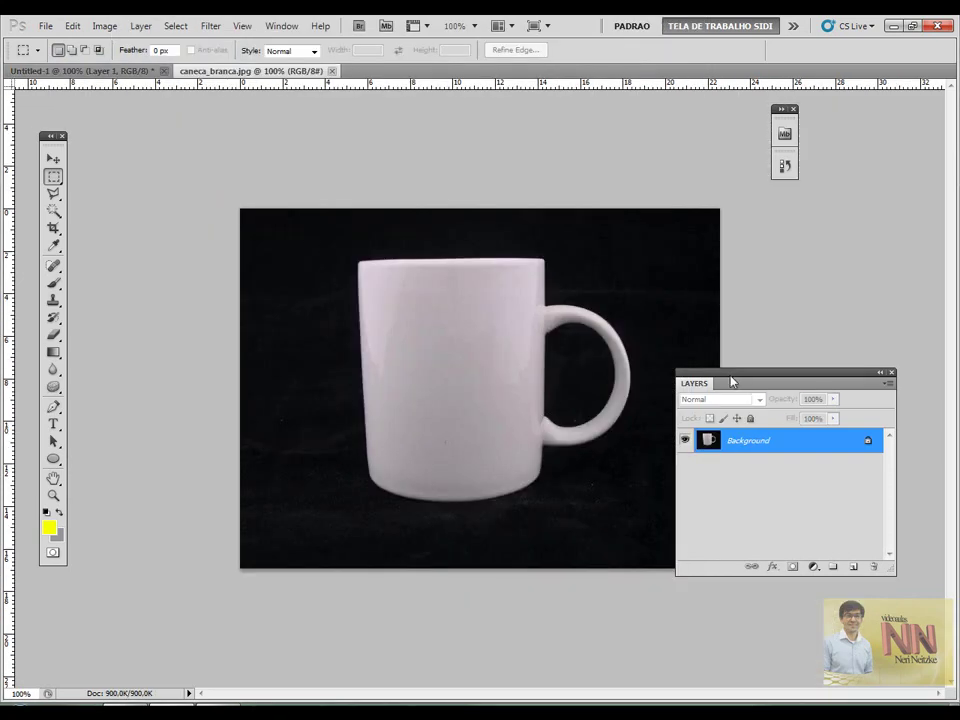
# Select the whole mug photo, close its tab and paste it into Untitled-1
pyautogui.moveTo(731, 380); pyautogui.dragTo(848, 371)
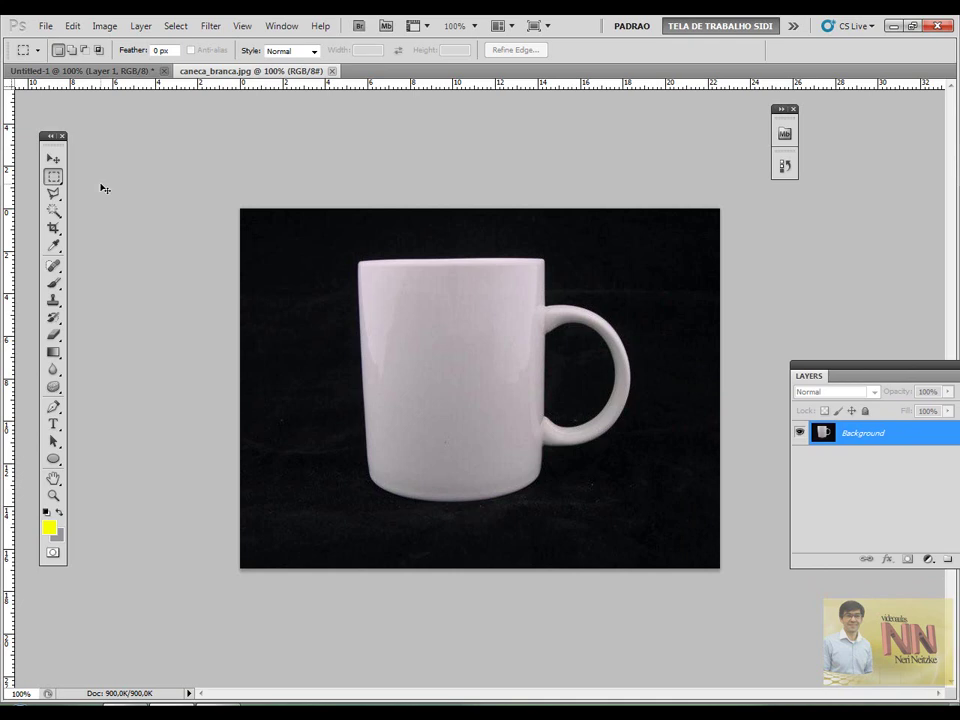
pyautogui.hotkey('ctrl', 'a')
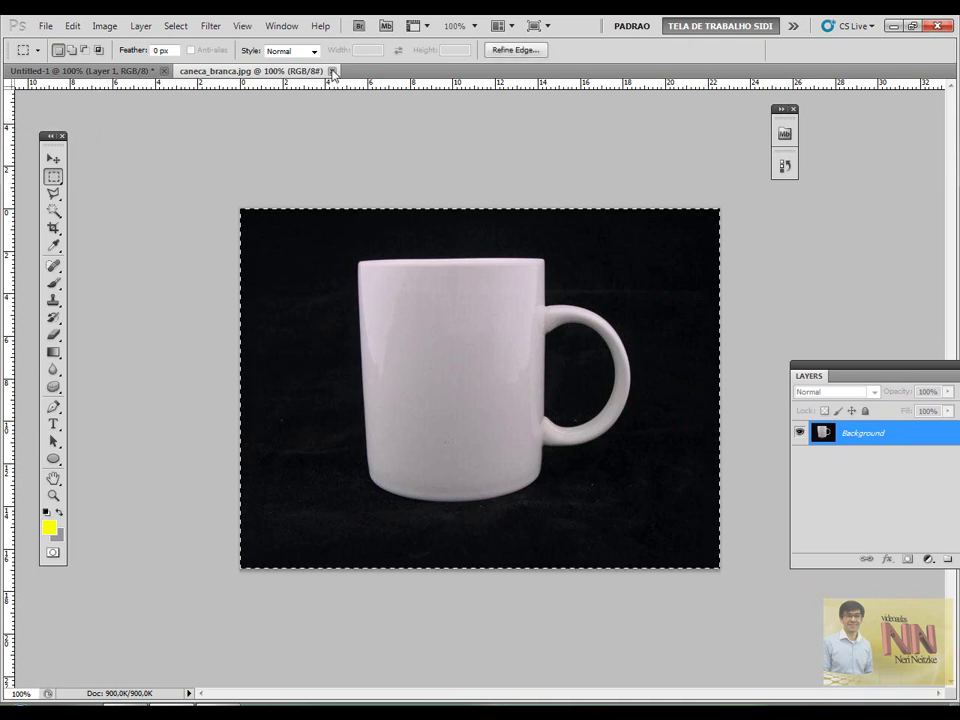
pyautogui.click(332, 71)
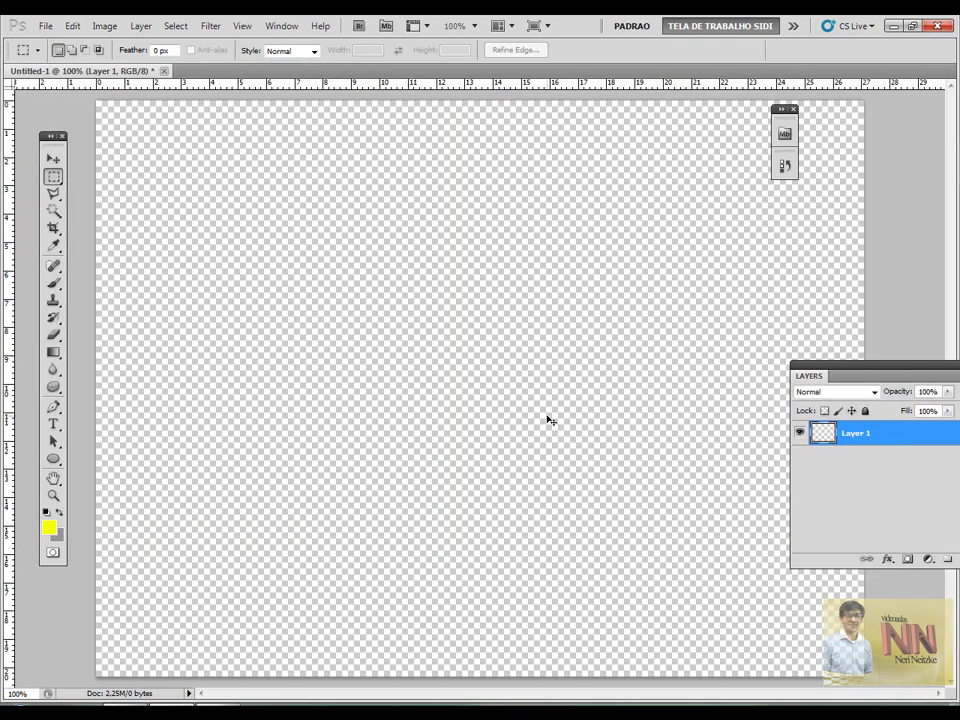
pyautogui.hotkey('ctrl', 'v')
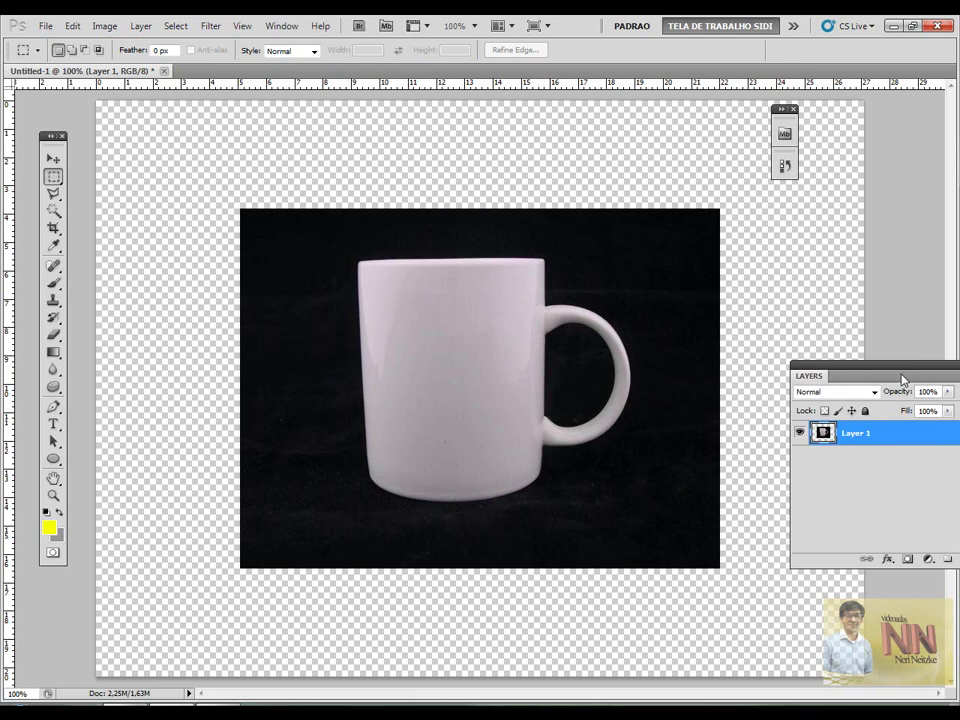
# Add a new empty Layer 2 and move it below Layer 1
pyautogui.moveTo(902, 376); pyautogui.dragTo(776, 330)
pyautogui.click(841, 513)
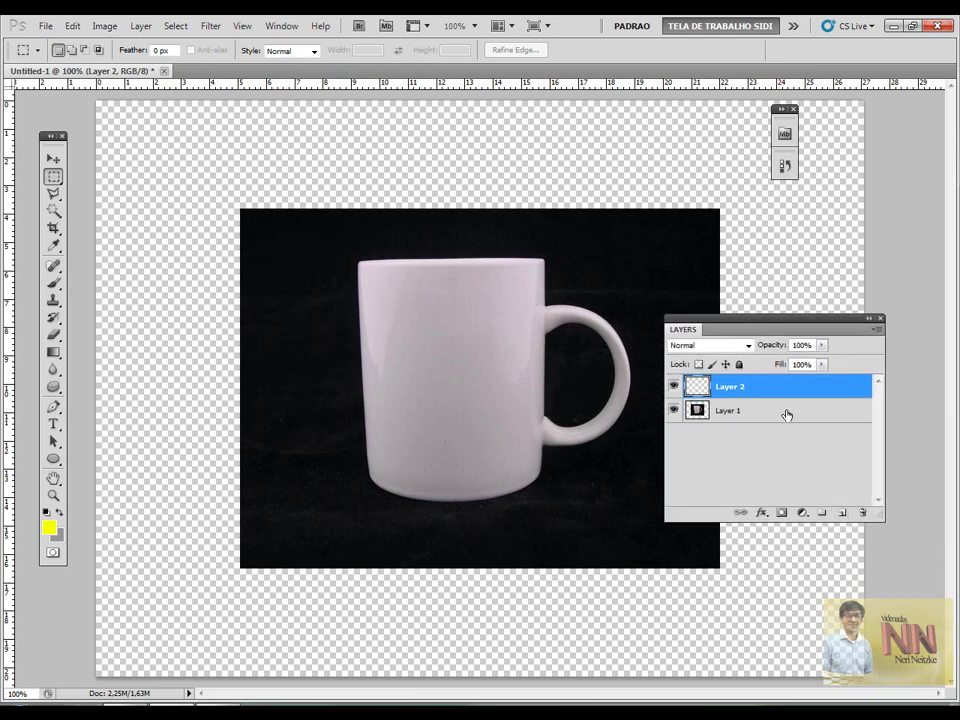
pyautogui.moveTo(760, 395); pyautogui.dragTo(765, 422)
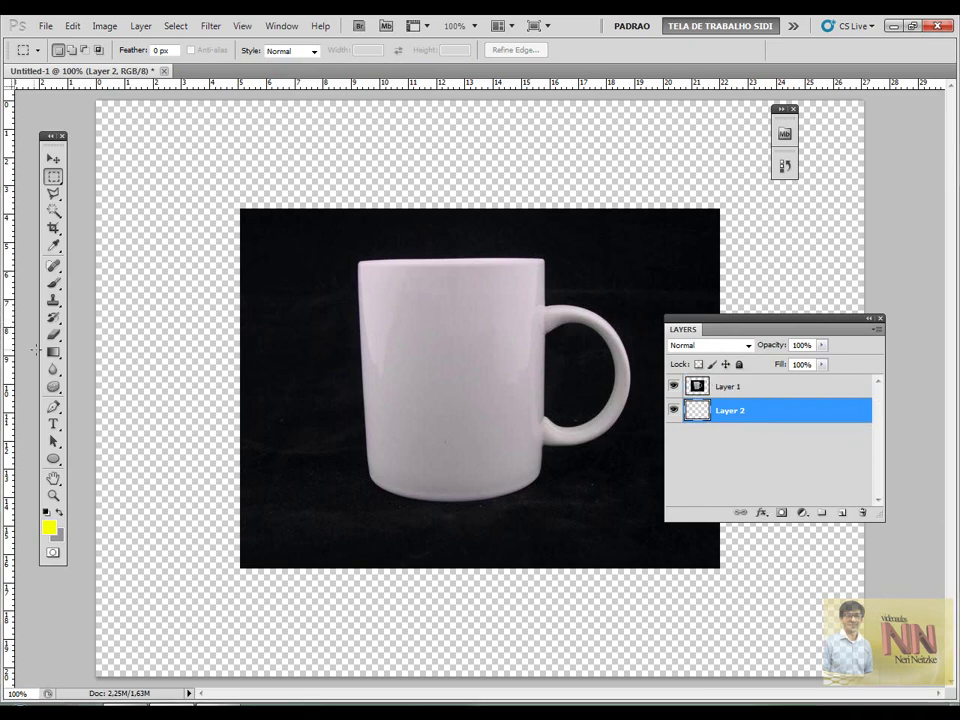
# Fill Layer 2 with the Chrome preset as a top-to-bottom linear gradient across the canvas
pyautogui.press('g')
pyautogui.click(80, 50)
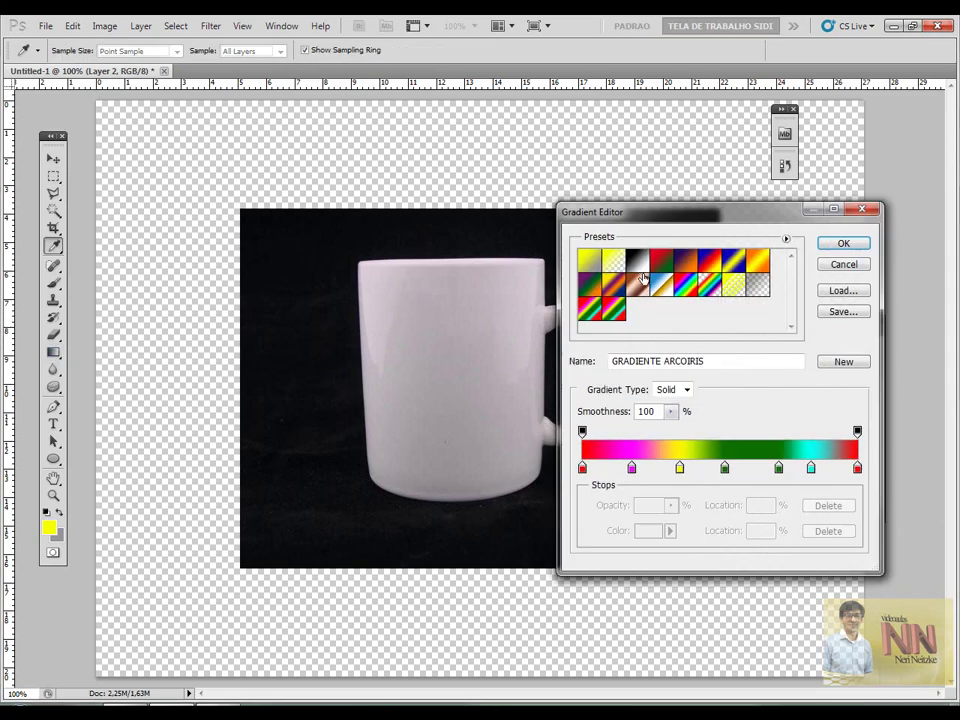
pyautogui.moveTo(677, 214); pyautogui.dragTo(640, 222)
pyautogui.click(622, 292)
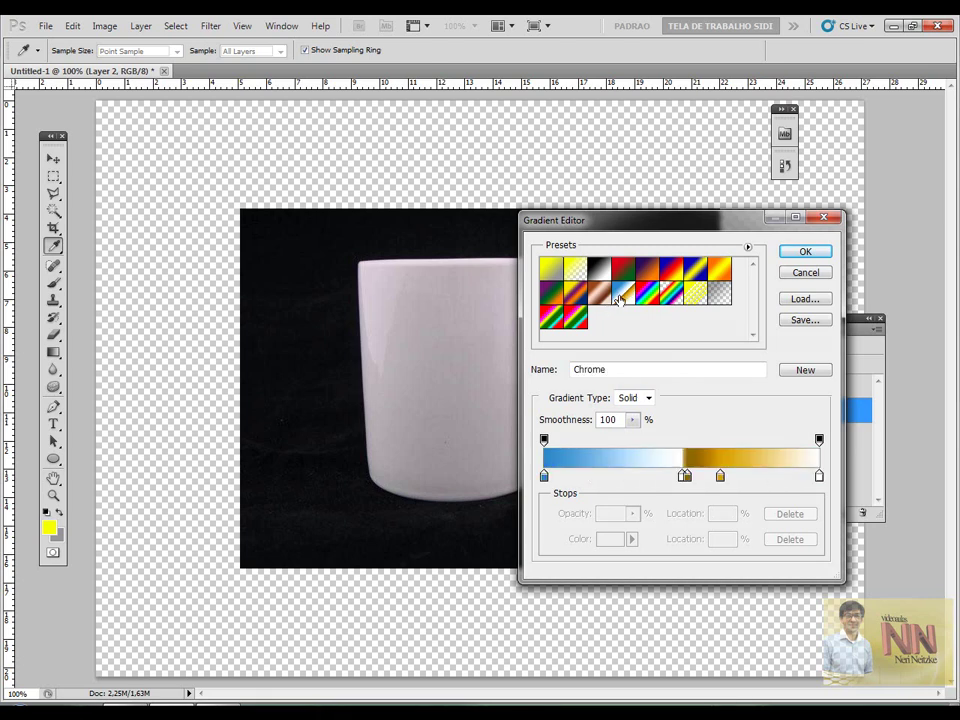
pyautogui.click(805, 251)
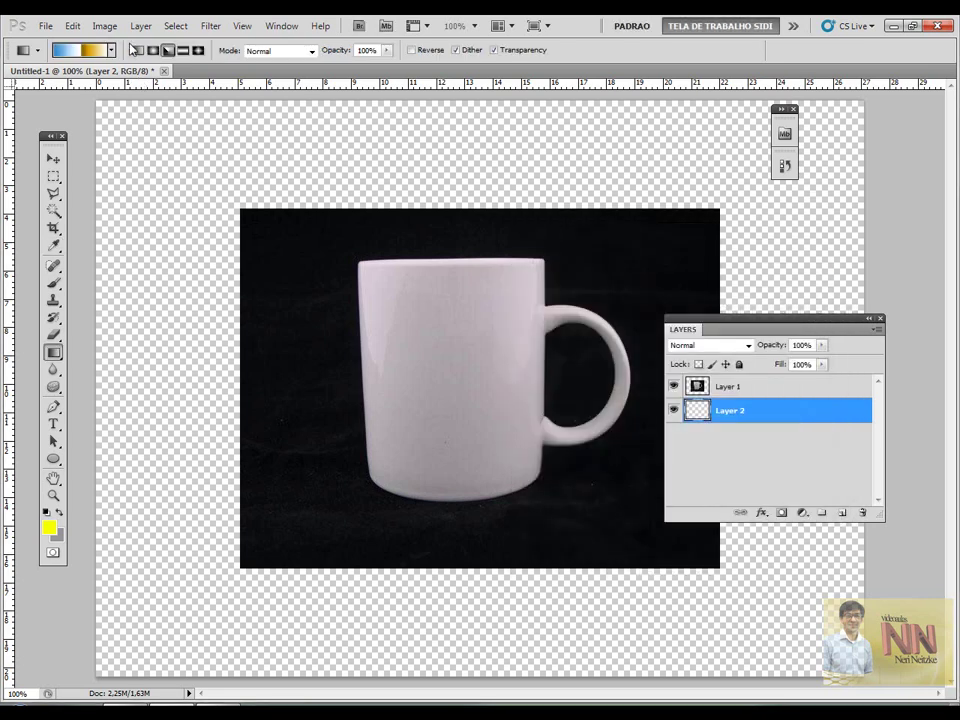
pyautogui.moveTo(411, 130); pyautogui.dragTo(411, 672)
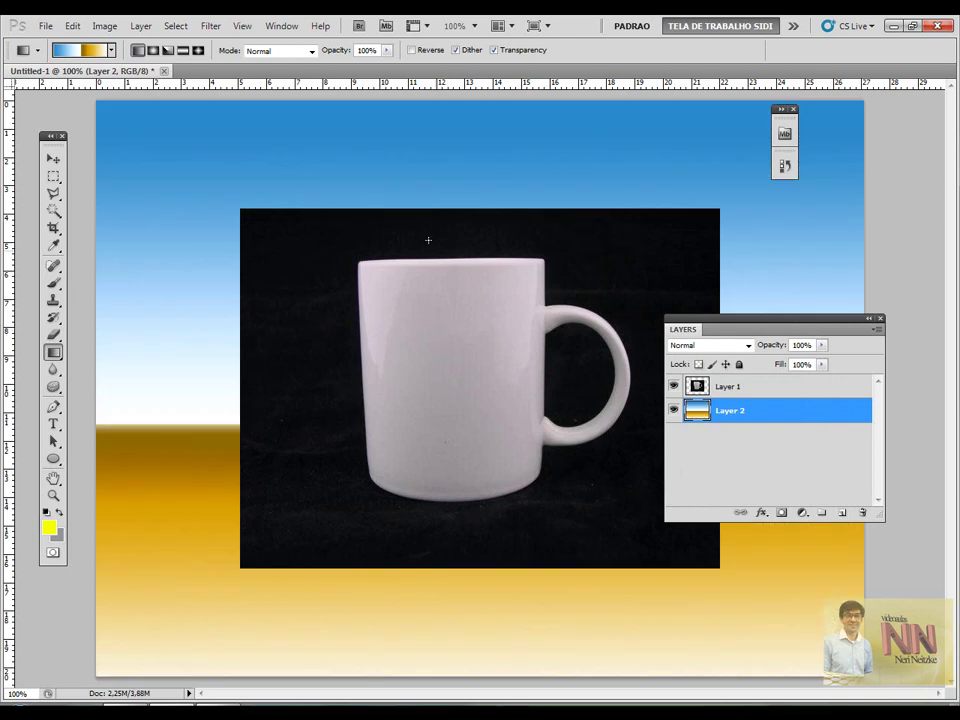
pyautogui.click(744, 387)
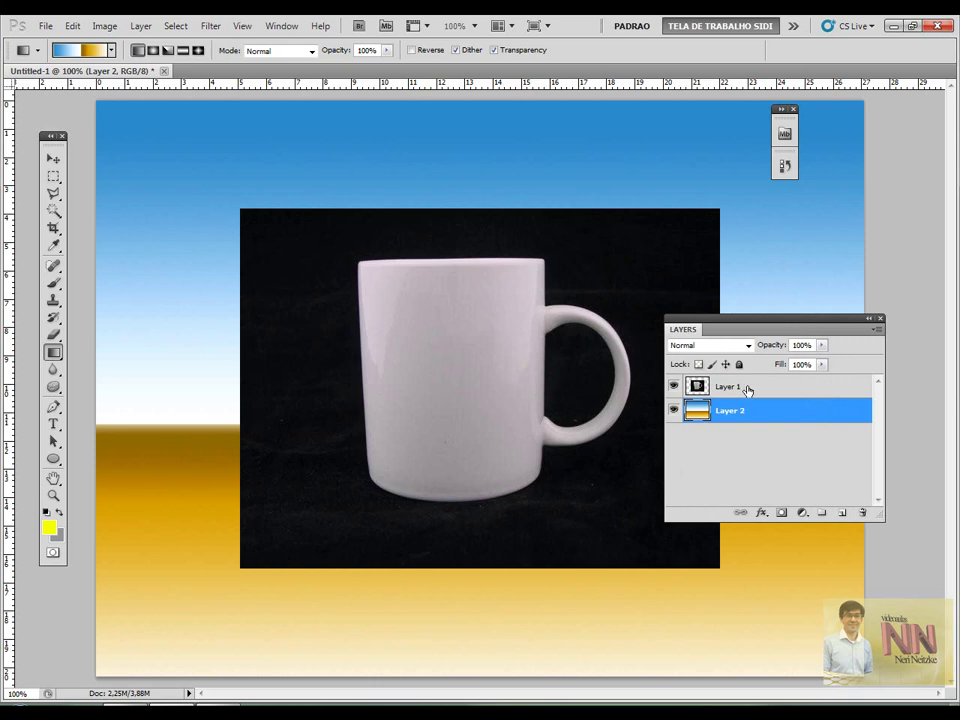
# Pick the Polygonal Lasso with 0 px feather and zoom to 300% on the mug's top edge
pyautogui.click(53, 193)
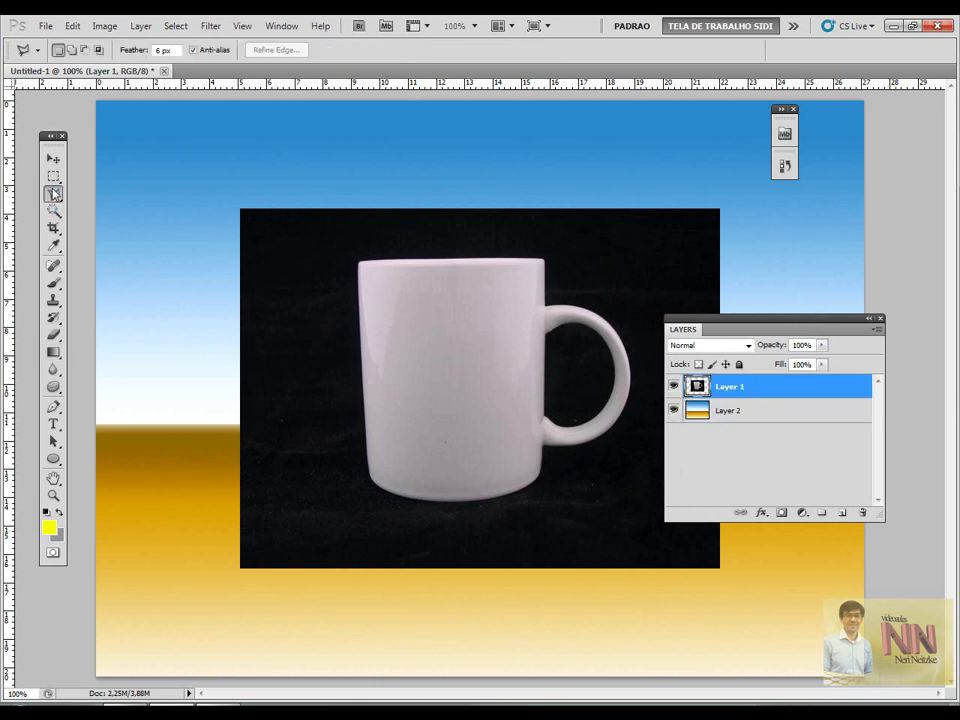
pyautogui.hotkey('ctrl', '+')
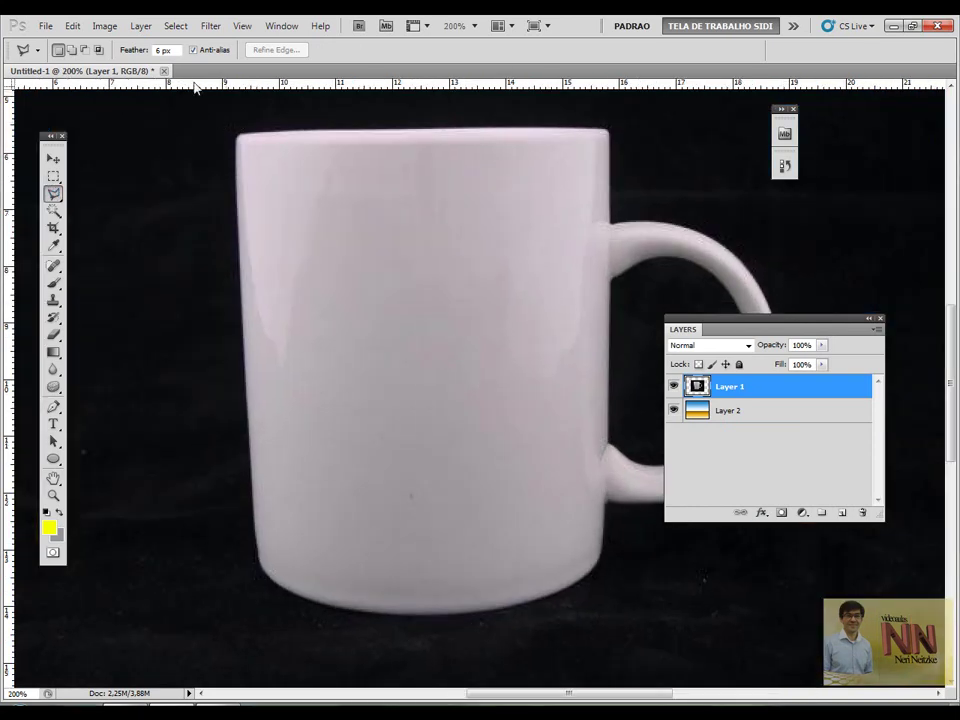
pyautogui.click(162, 50)
pyautogui.write('0')
pyautogui.press('Return')
pyautogui.hotkey('ctrl', '+')
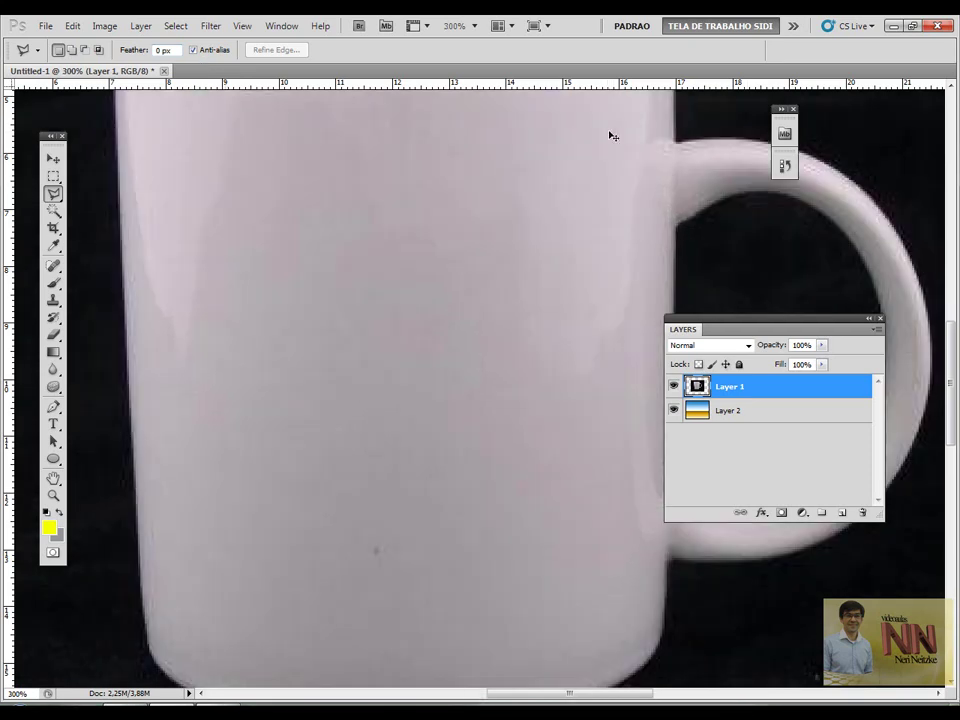
pyautogui.moveTo(610, 132)
pyautogui.mouseDown()
pyautogui.moveTo(632, 222)
pyautogui.moveTo(347, 146)
pyautogui.moveTo(561, 390)
pyautogui.moveTo(471, 201)
pyautogui.moveTo(388, 351)
pyautogui.mouseUp()
pyautogui.moveTo(485, 274); pyautogui.dragTo(534, 320)
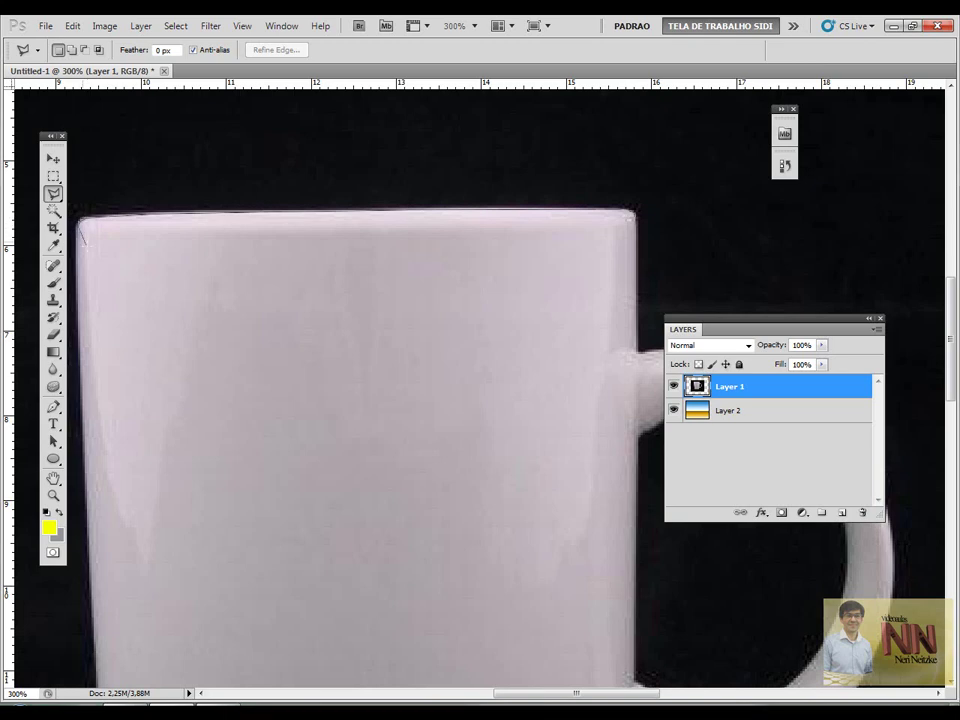
pyautogui.moveTo(88, 245); pyautogui.dragTo(190, 162)
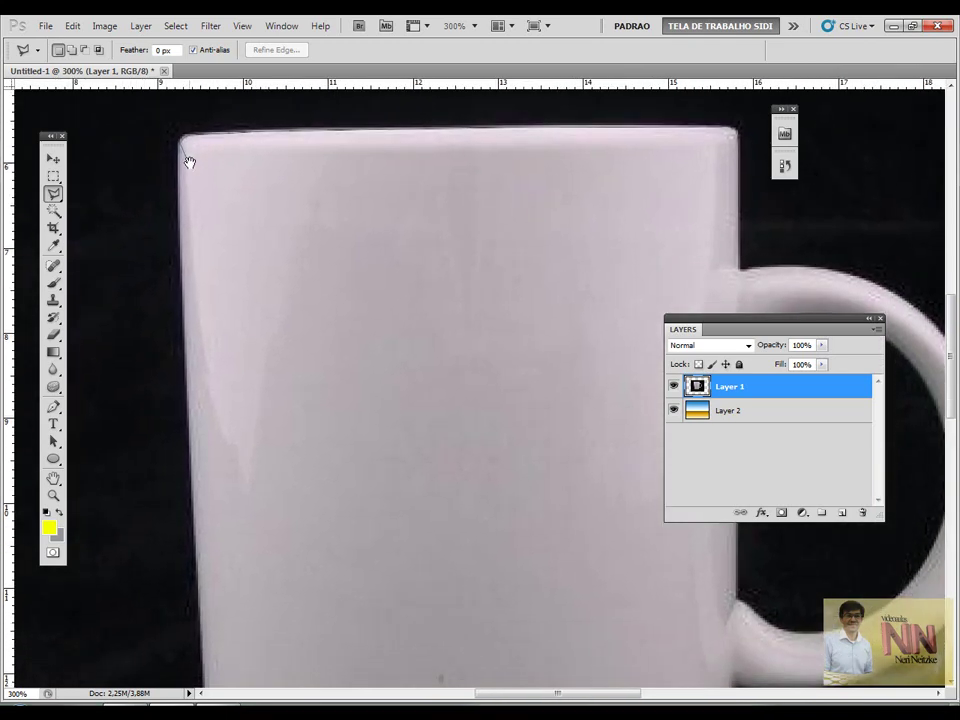
pyautogui.click(181, 232)
pyautogui.moveTo(187, 394); pyautogui.dragTo(183, 253)
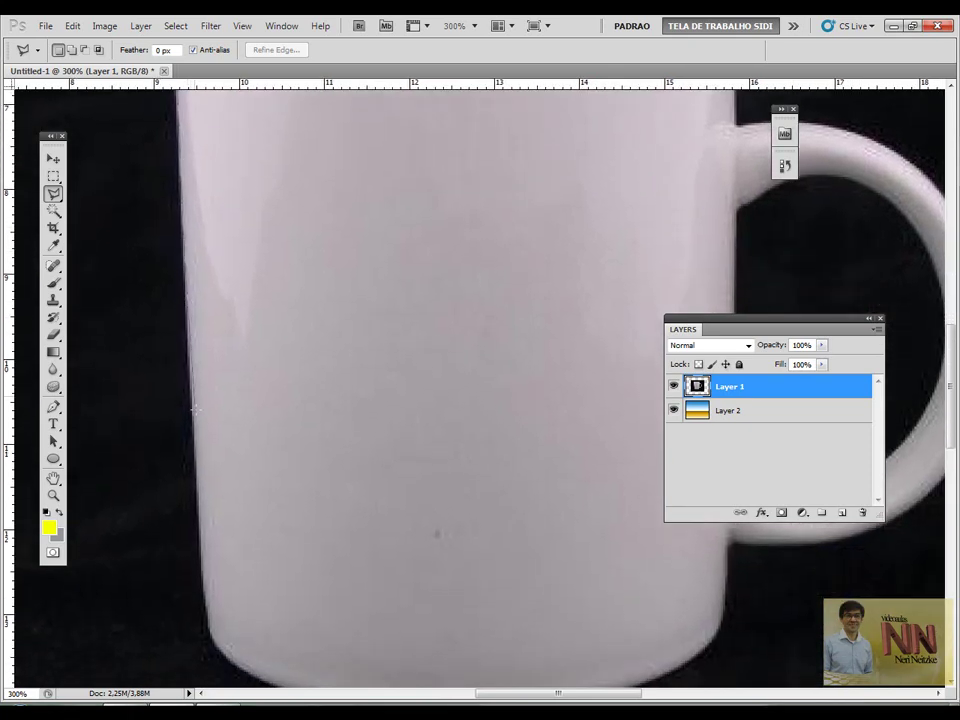
pyautogui.click(192, 461)
pyautogui.doubleClick(208, 627)
pyautogui.click(488, 275)
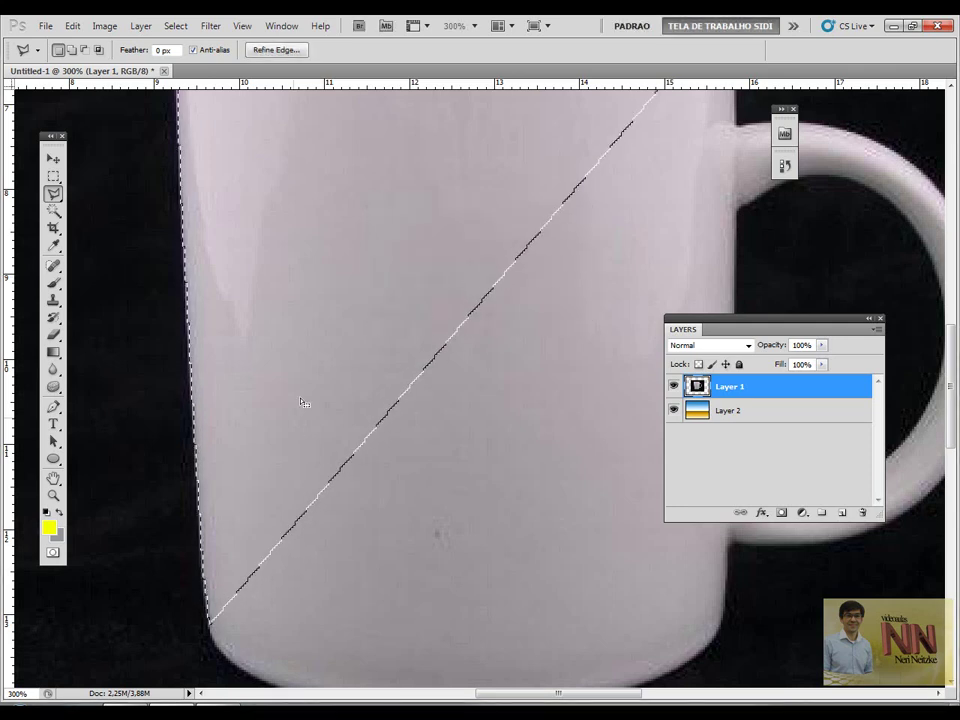
pyautogui.moveTo(478, 265); pyautogui.dragTo(416, 433)
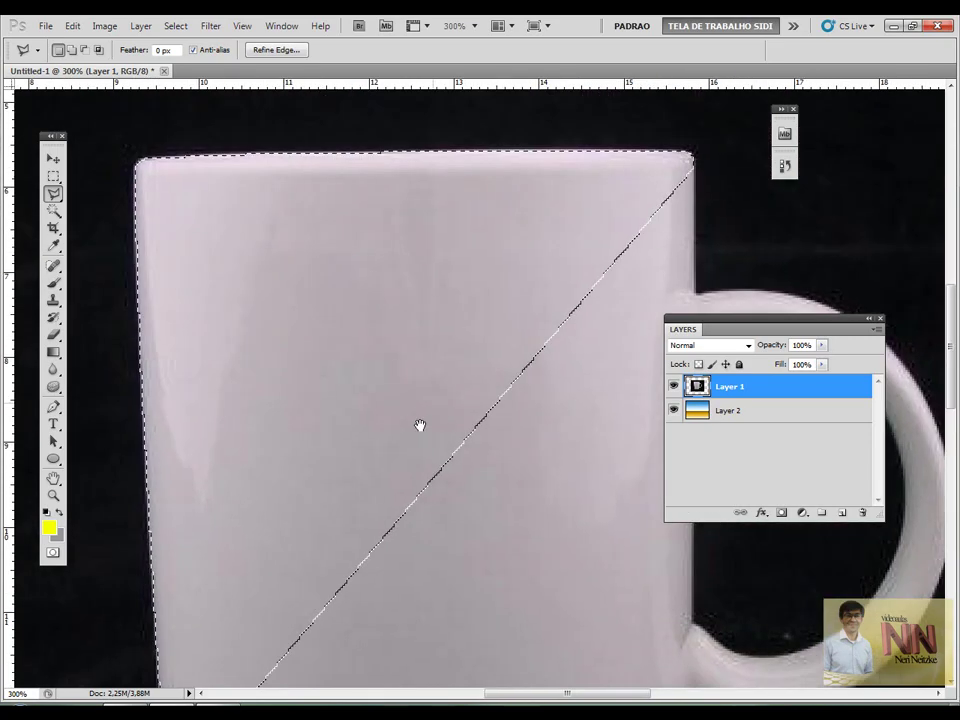
pyautogui.moveTo(443, 388); pyautogui.dragTo(388, 171)
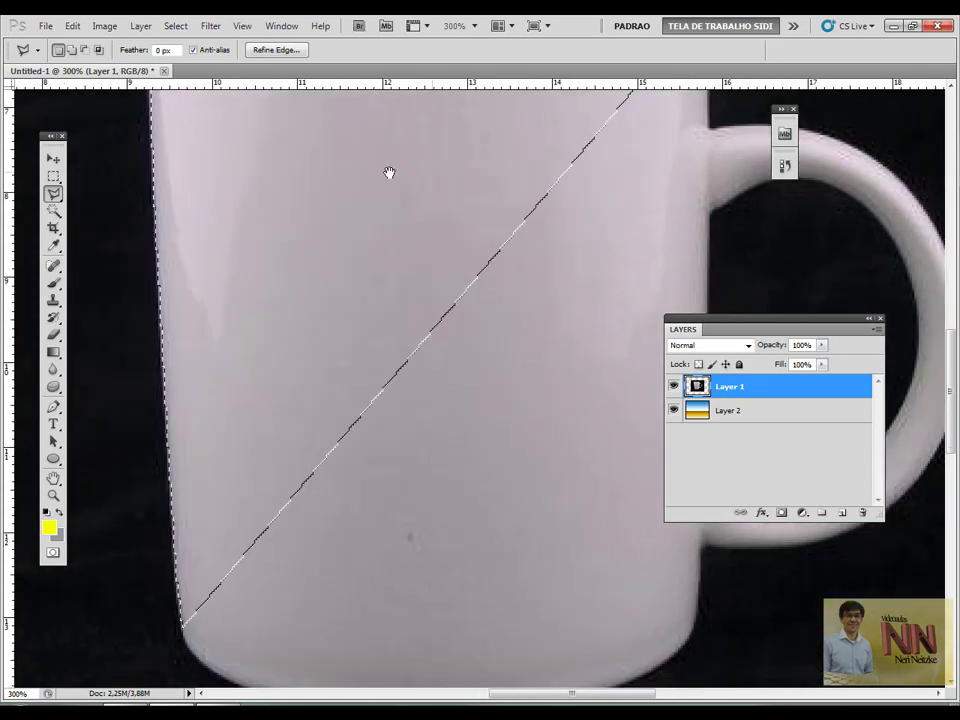
pyautogui.moveTo(433, 294)
pyautogui.mouseDown()
pyautogui.moveTo(503, 334)
pyautogui.moveTo(407, 386)
pyautogui.mouseUp()
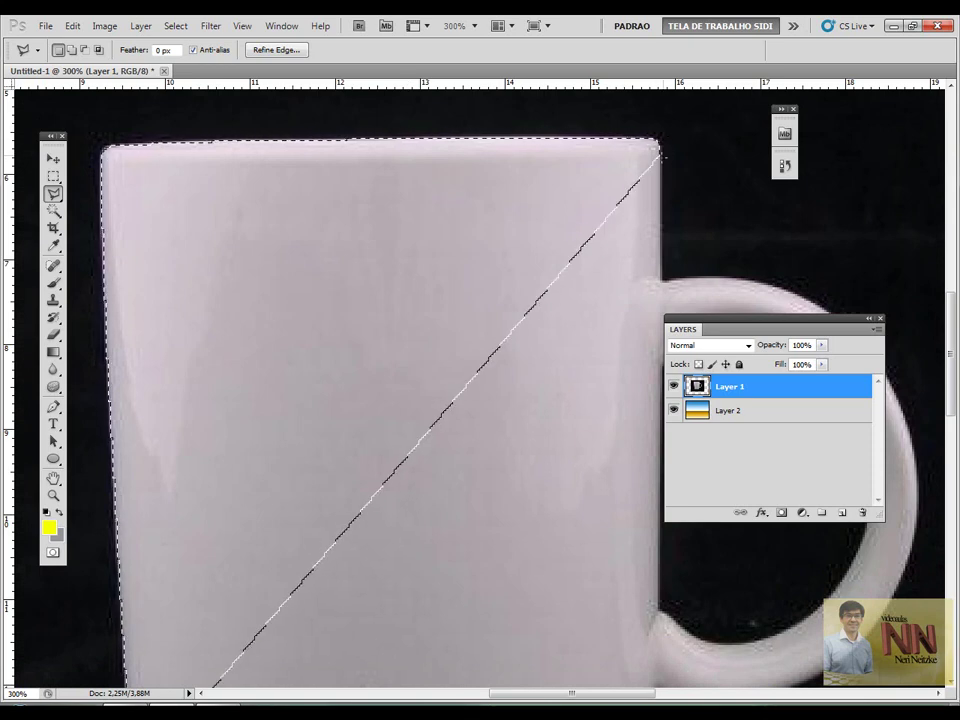
pyautogui.click(660, 160)
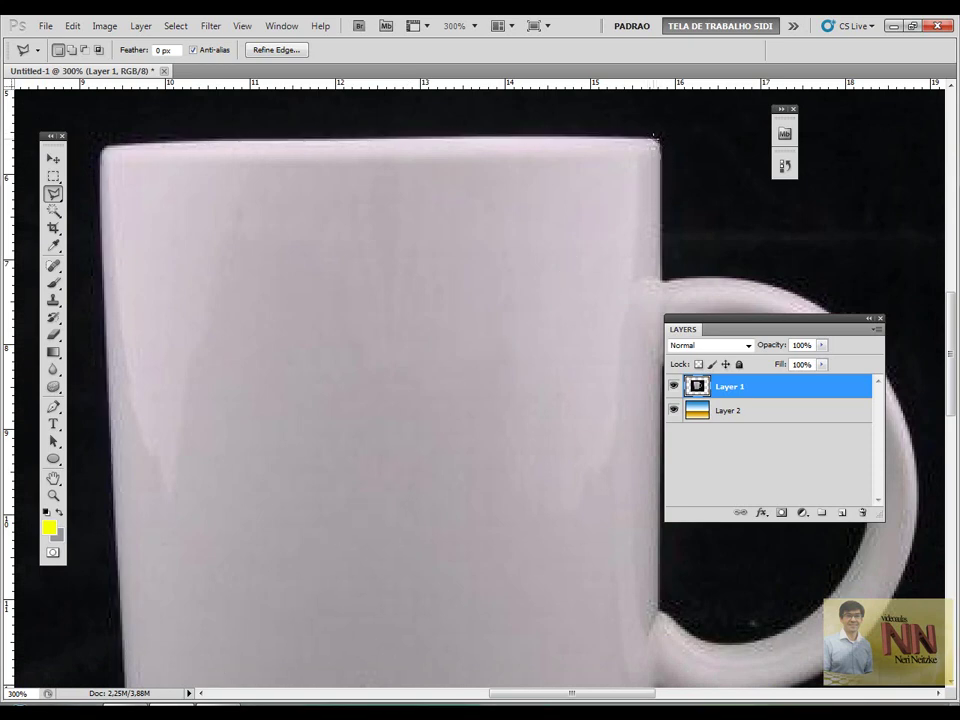
# Begin a new lasso outline across the mug's top corners and zoom in on its bottom edge
pyautogui.click(655, 134)
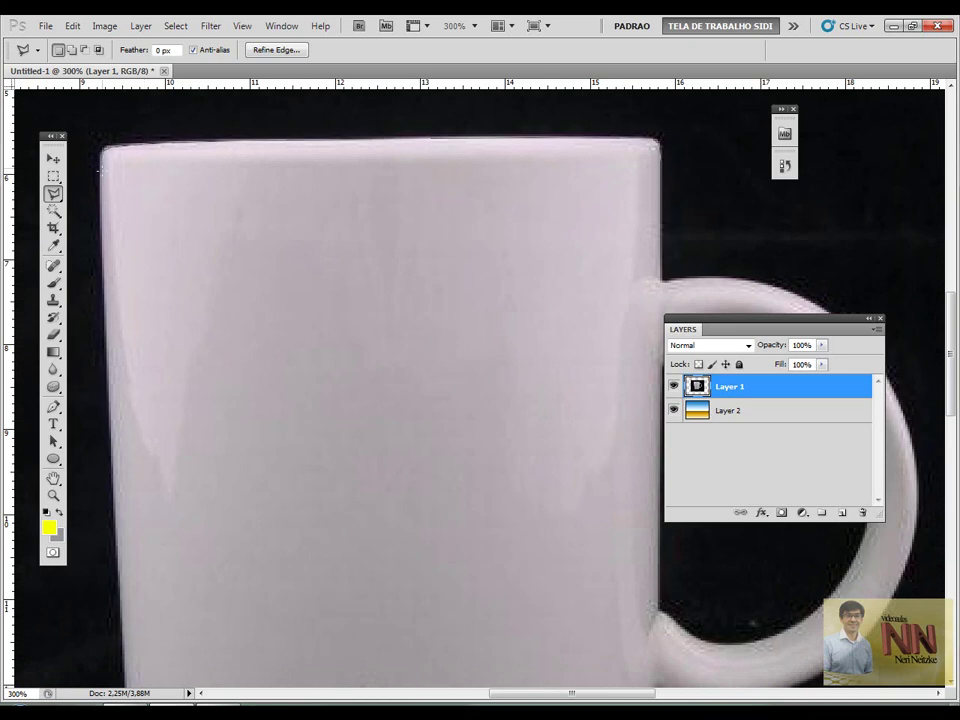
pyautogui.click(110, 400)
pyautogui.moveTo(110, 400); pyautogui.dragTo(95, 190)
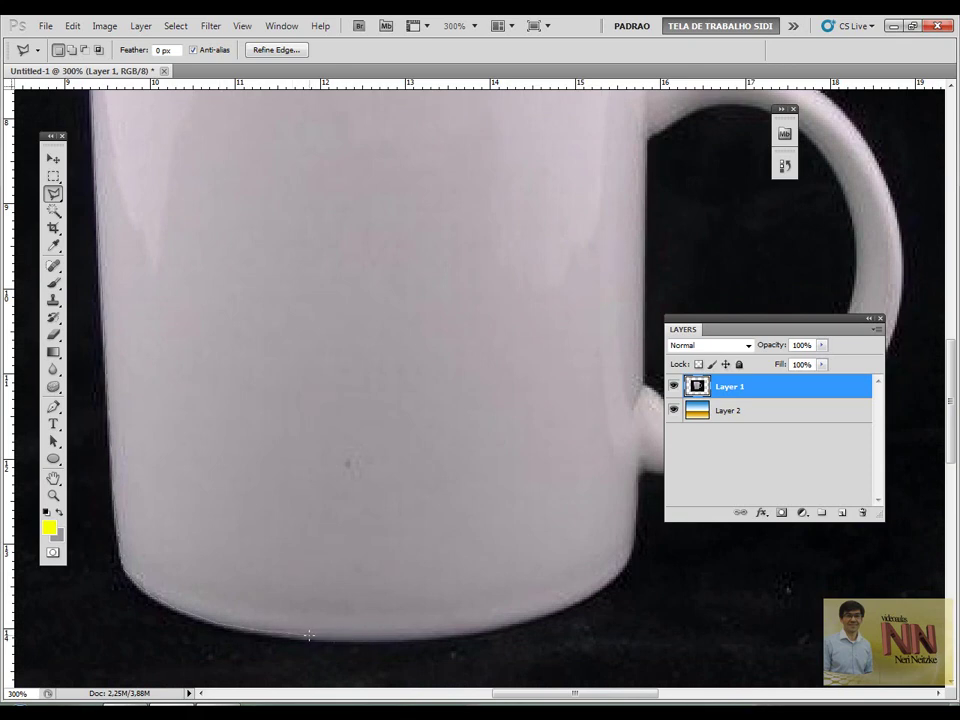
pyautogui.scroll(1, 309, 635)
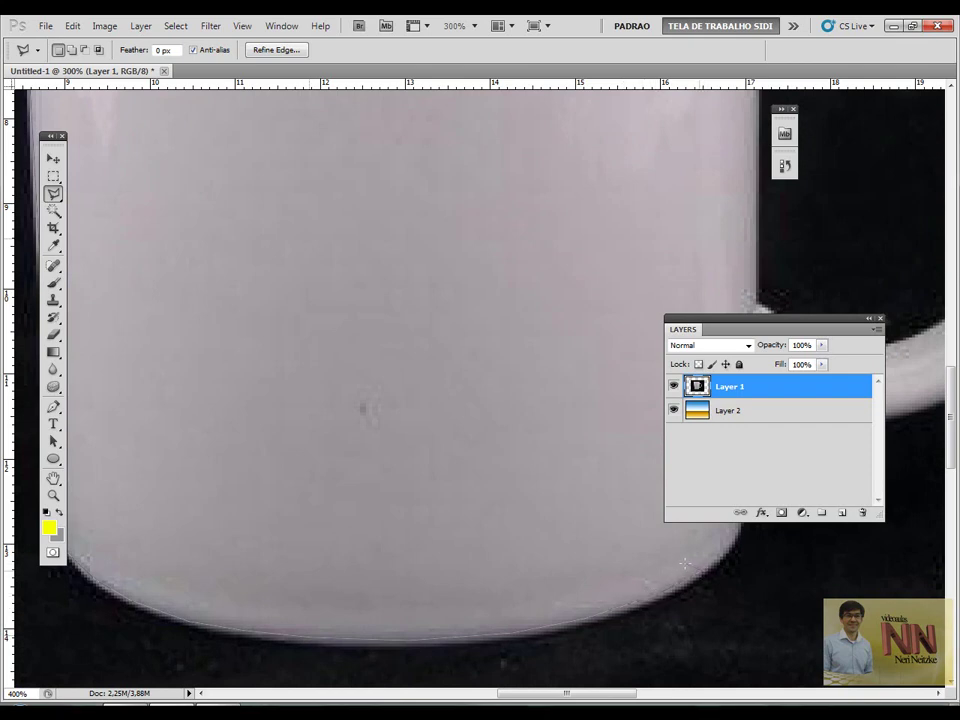
pyautogui.click(686, 565)
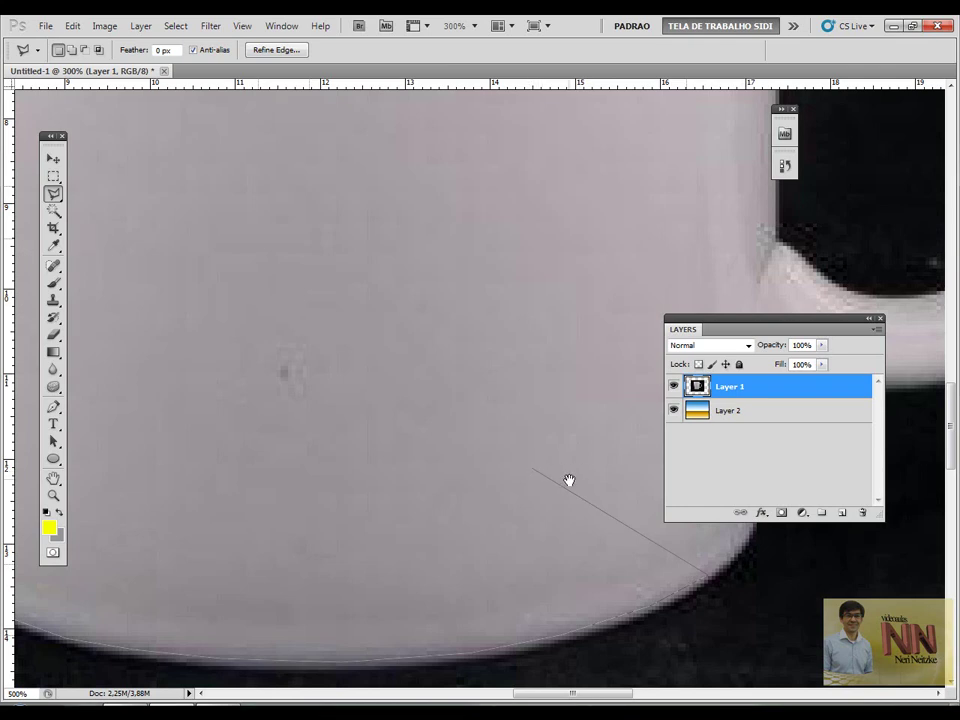
# Pan along the mug's right side and anchor a lasso point on its right edge near the handle
pyautogui.moveTo(569, 481)
pyautogui.mouseDown()
pyautogui.moveTo(426, 270)
pyautogui.moveTo(470, 320)
pyautogui.moveTo(493, 368)
pyautogui.moveTo(536, 519)
pyautogui.mouseUp()
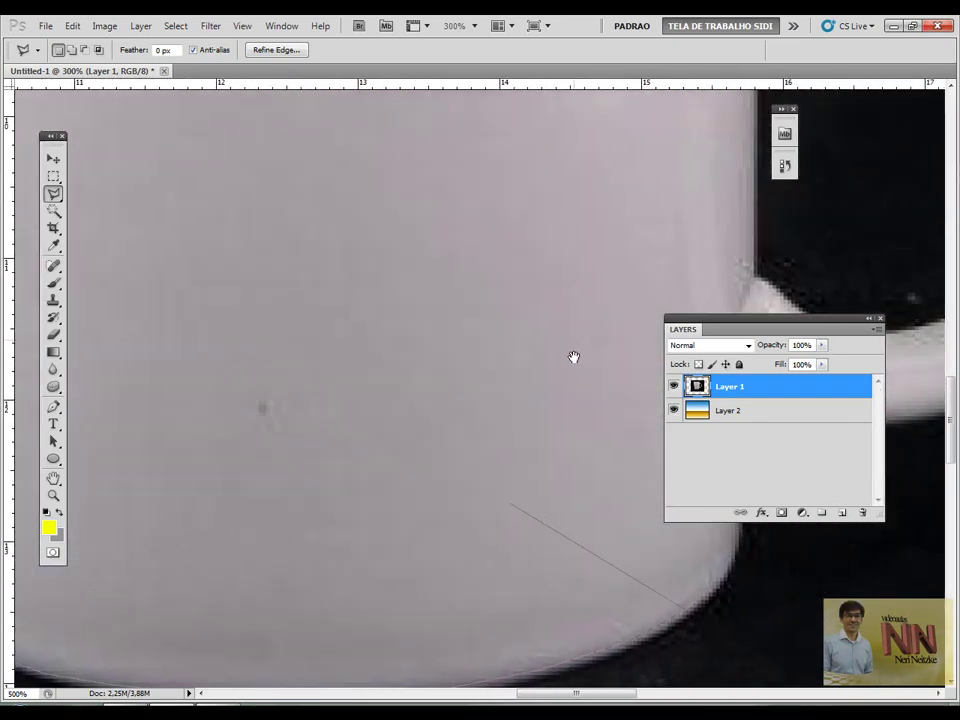
pyautogui.moveTo(573, 357); pyautogui.dragTo(526, 498)
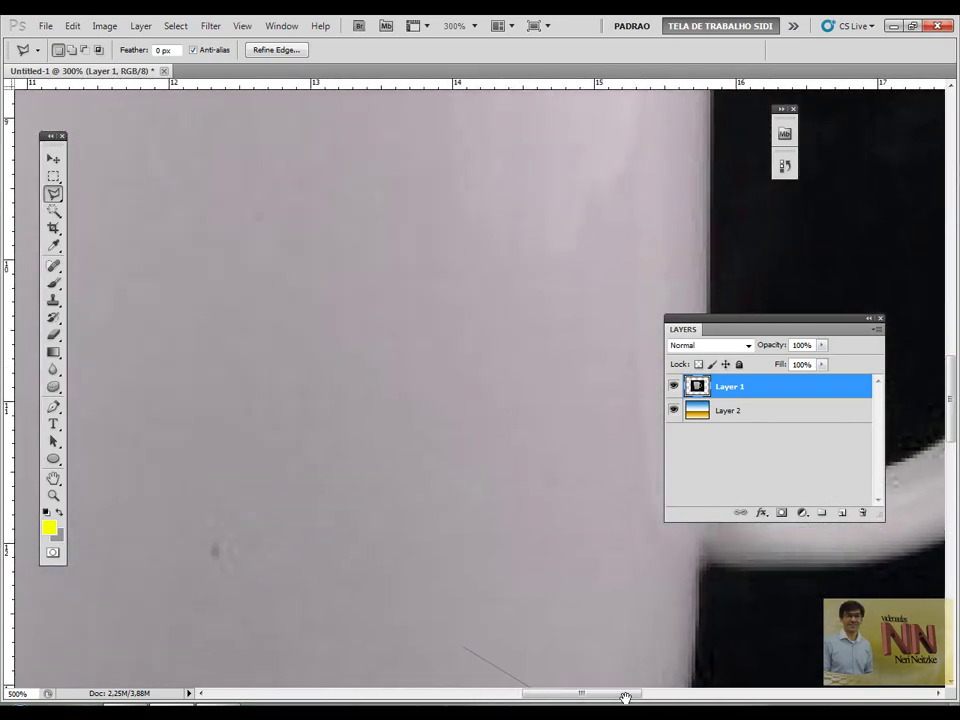
pyautogui.moveTo(625, 697); pyautogui.dragTo(670, 691)
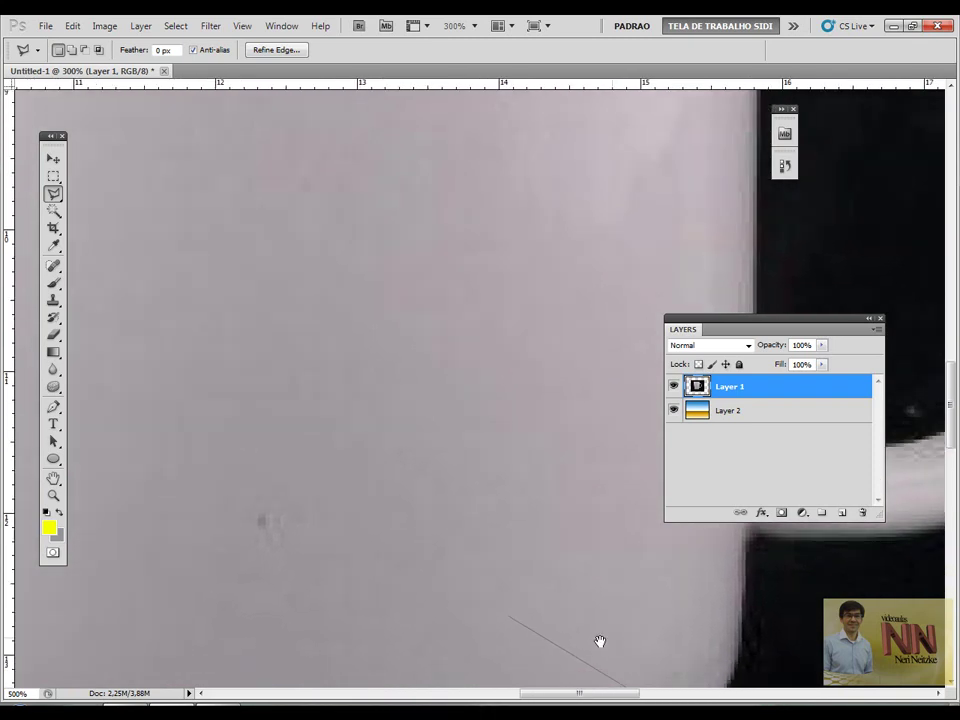
pyautogui.moveTo(600, 641)
pyautogui.mouseDown()
pyautogui.moveTo(418, 686)
pyautogui.moveTo(490, 660)
pyautogui.moveTo(469, 627)
pyautogui.moveTo(551, 673)
pyautogui.moveTo(534, 673)
pyautogui.moveTo(658, 690)
pyautogui.moveTo(501, 531)
pyautogui.moveTo(429, 591)
pyautogui.moveTo(514, 564)
pyautogui.moveTo(428, 472)
pyautogui.moveTo(450, 501)
pyautogui.moveTo(369, 527)
pyautogui.moveTo(368, 507)
pyautogui.moveTo(521, 589)
pyautogui.moveTo(474, 591)
pyautogui.moveTo(433, 403)
pyautogui.moveTo(475, 301)
pyautogui.moveTo(491, 309)
pyautogui.moveTo(531, 422)
pyautogui.moveTo(544, 431)
pyautogui.moveTo(538, 453)
pyautogui.moveTo(596, 347)
pyautogui.moveTo(748, 332)
pyautogui.moveTo(508, 570)
pyautogui.moveTo(456, 531)
pyautogui.moveTo(379, 390)
pyautogui.moveTo(460, 379)
pyautogui.moveTo(482, 328)
pyautogui.moveTo(529, 388)
pyautogui.moveTo(416, 501)
pyautogui.mouseUp()
pyautogui.click(519, 548)
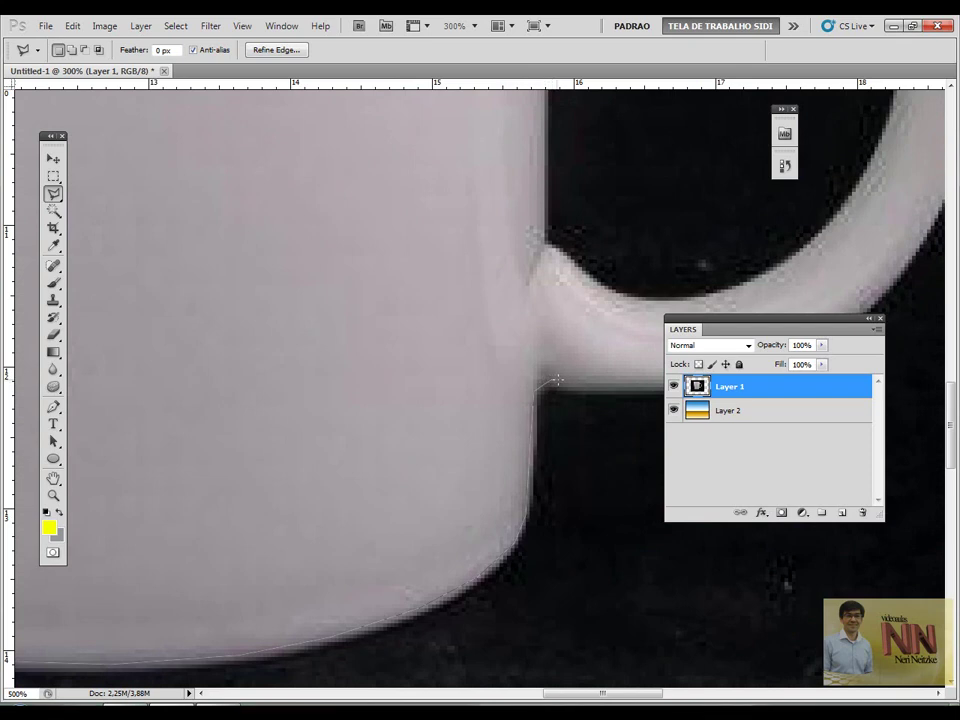
pyautogui.moveTo(552, 381); pyautogui.dragTo(328, 443)
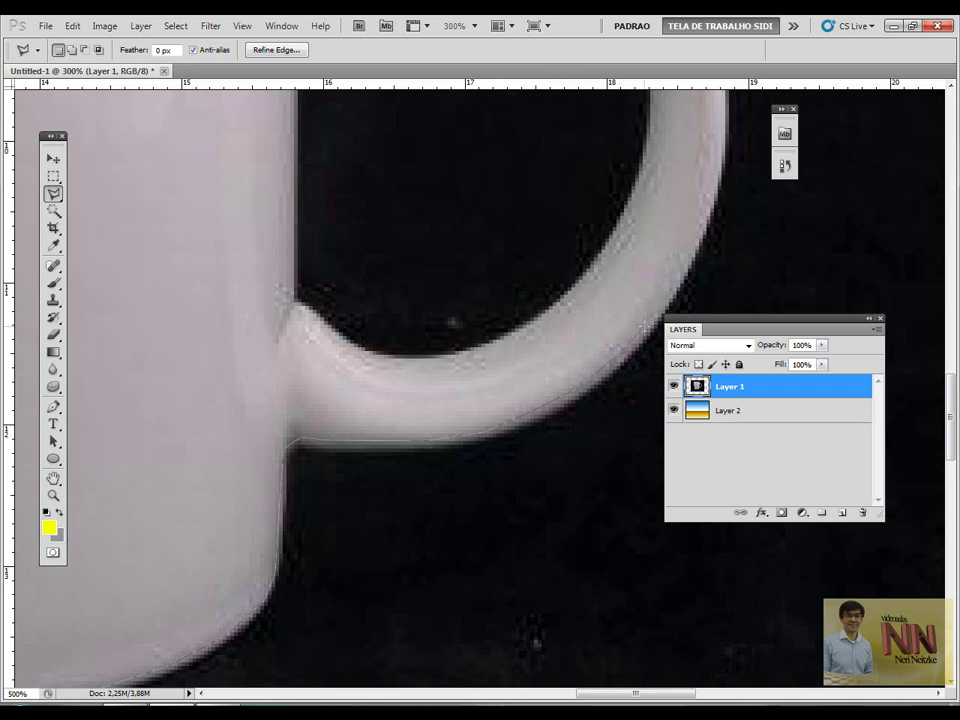
# Trace lasso points around the handle's outer curve and close the outline at the mug's top-right corner
pyautogui.moveTo(645, 326); pyautogui.dragTo(402, 487)
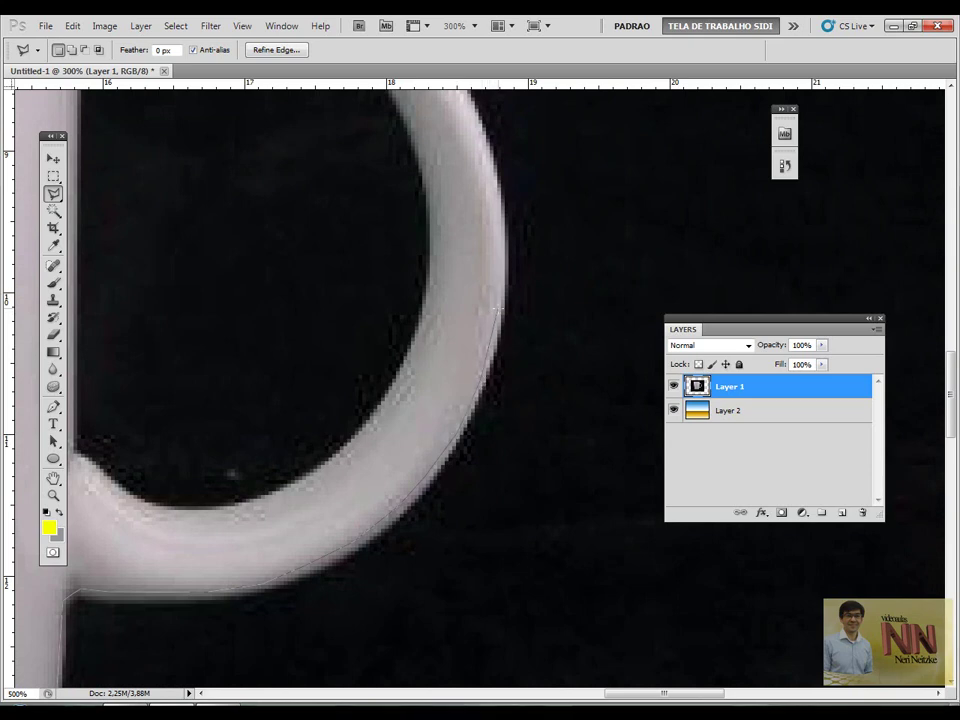
pyautogui.moveTo(506, 300); pyautogui.dragTo(480, 407)
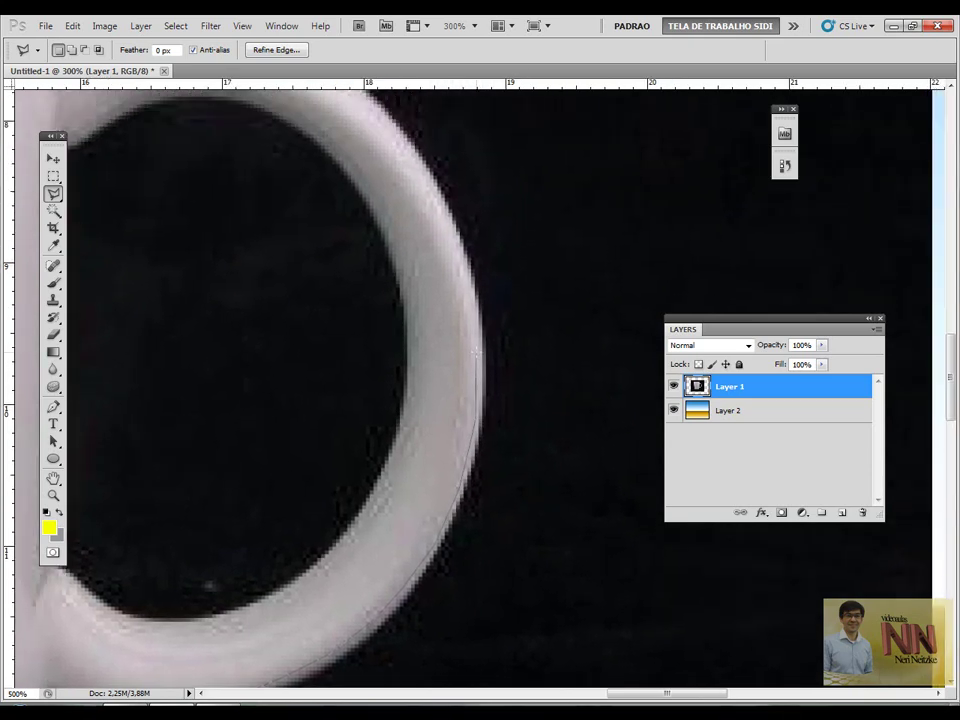
pyautogui.click(477, 348)
pyautogui.moveTo(472, 293); pyautogui.dragTo(463, 390)
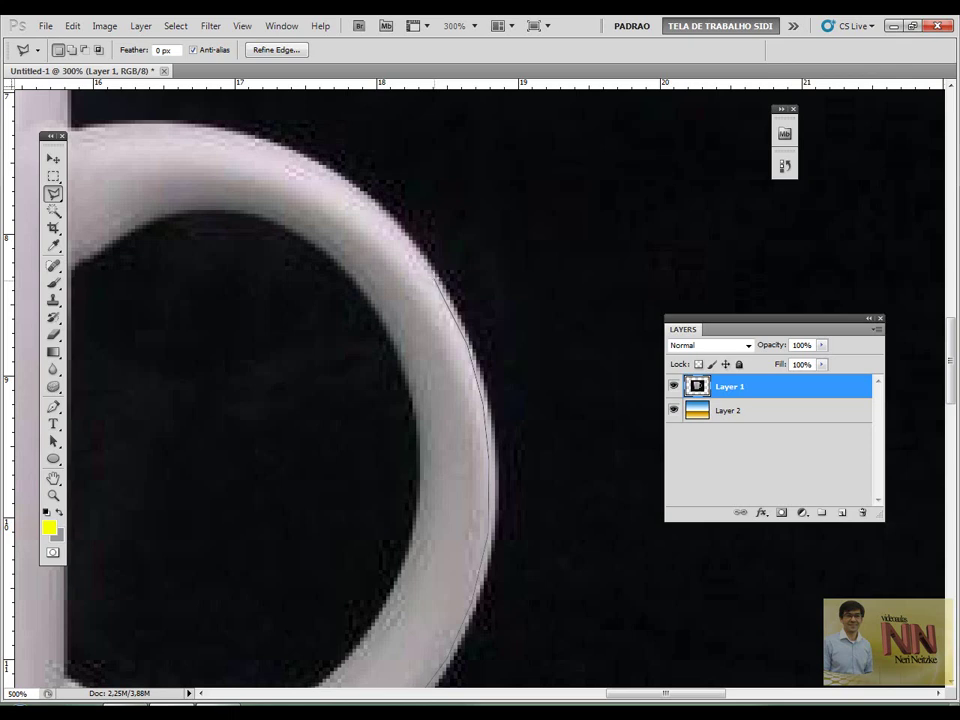
pyautogui.moveTo(399, 250); pyautogui.dragTo(458, 348)
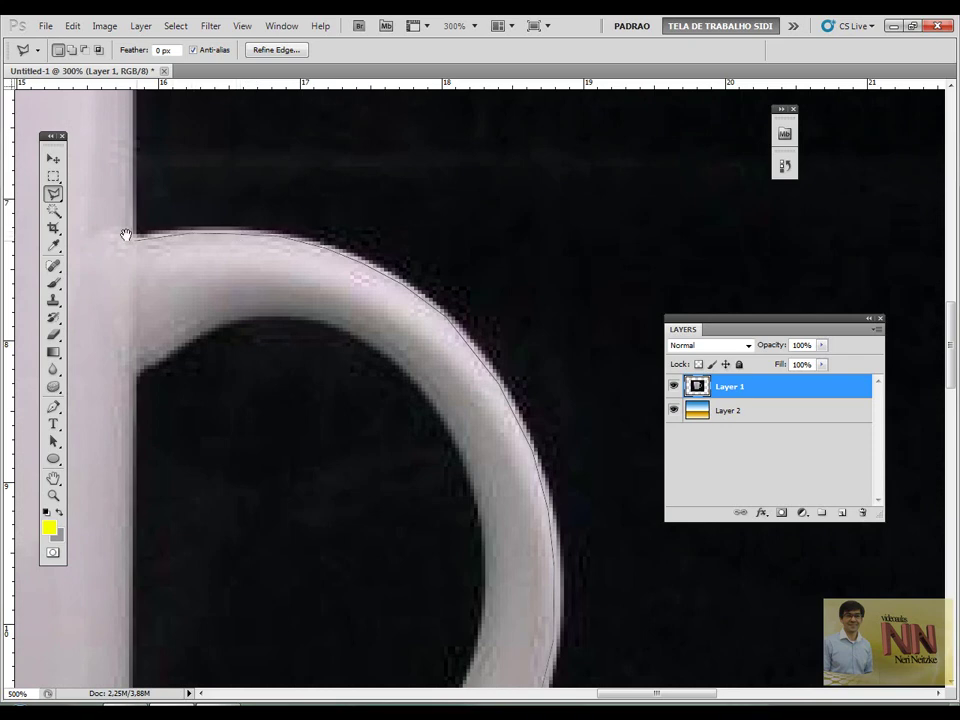
pyautogui.moveTo(126, 235); pyautogui.dragTo(213, 281)
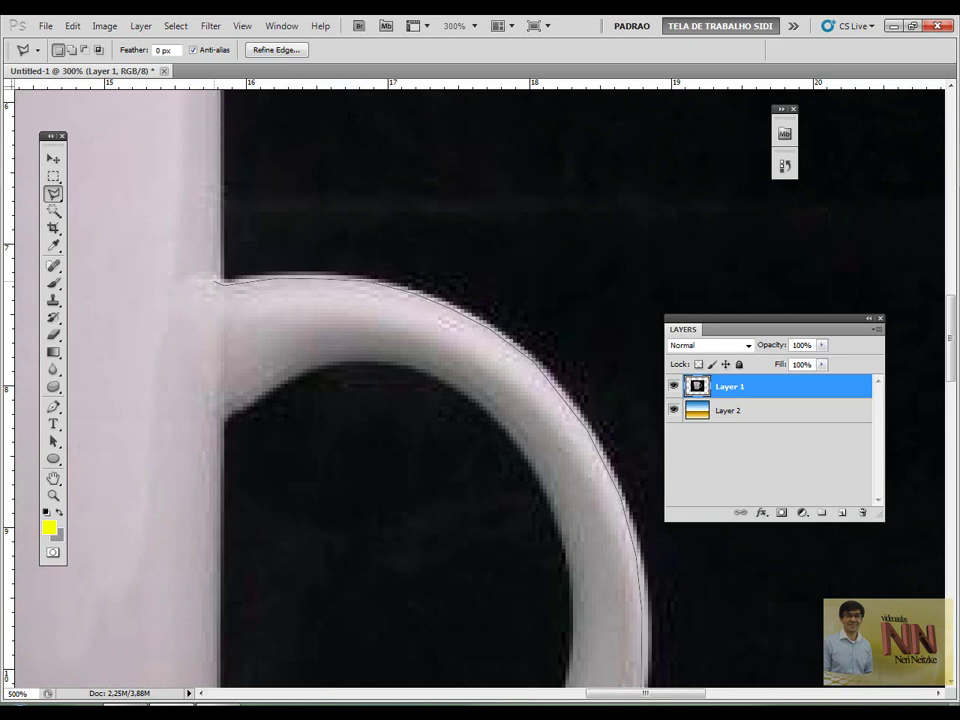
pyautogui.moveTo(231, 297)
pyautogui.mouseDown()
pyautogui.moveTo(289, 455)
pyautogui.moveTo(303, 525)
pyautogui.mouseUp()
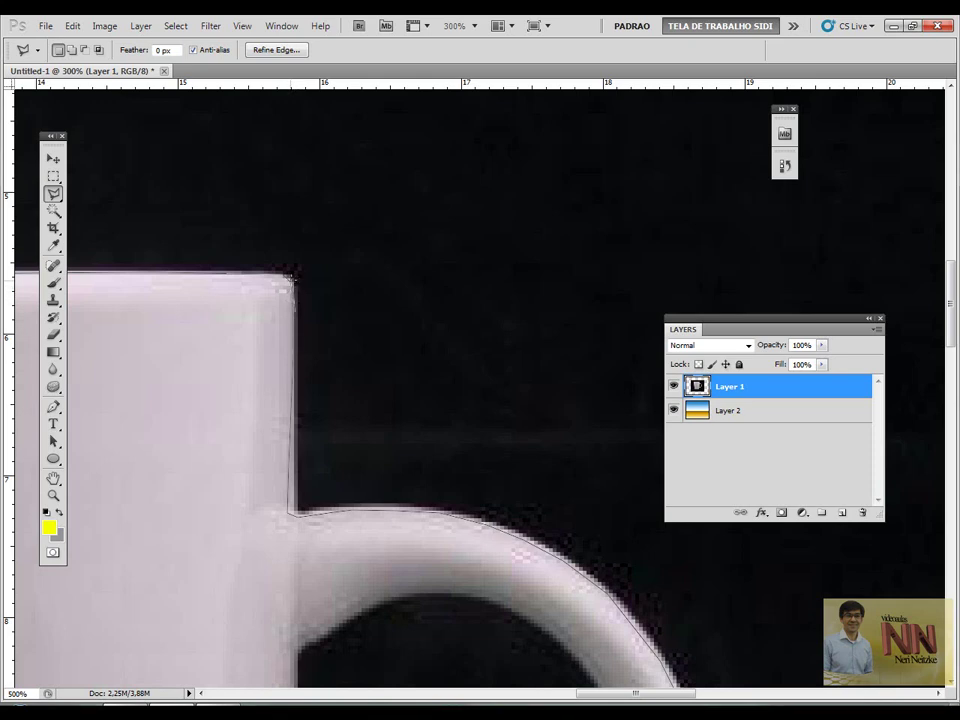
pyautogui.click(295, 313)
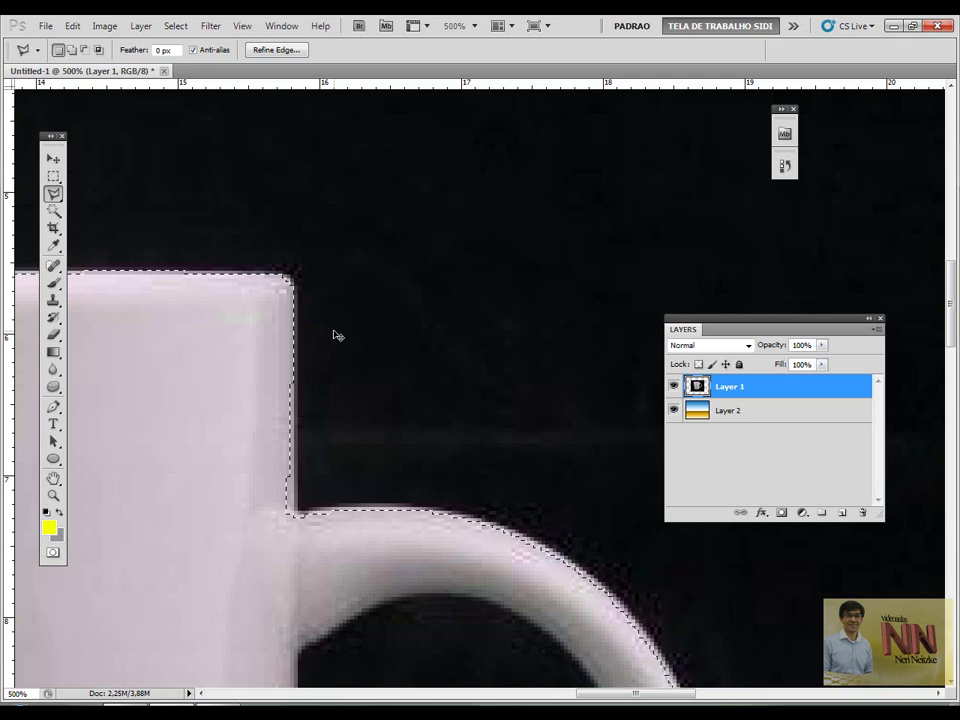
# Delete the selected mug pixels from Layer 1, leaving a mug-shaped hole onto the gradient
pyautogui.hotkey('ctrl', '-')
pyautogui.hotkey('ctrl', '-')
pyautogui.hotkey('ctrl', '-')
pyautogui.hotkey('ctrl', '-')
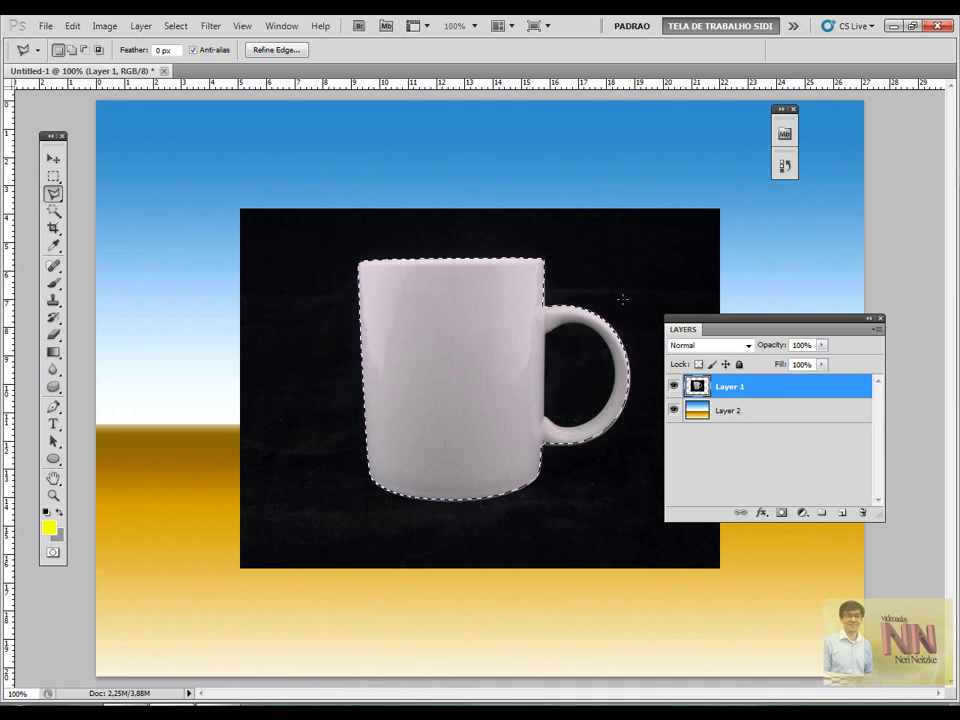
pyautogui.click(175, 26)
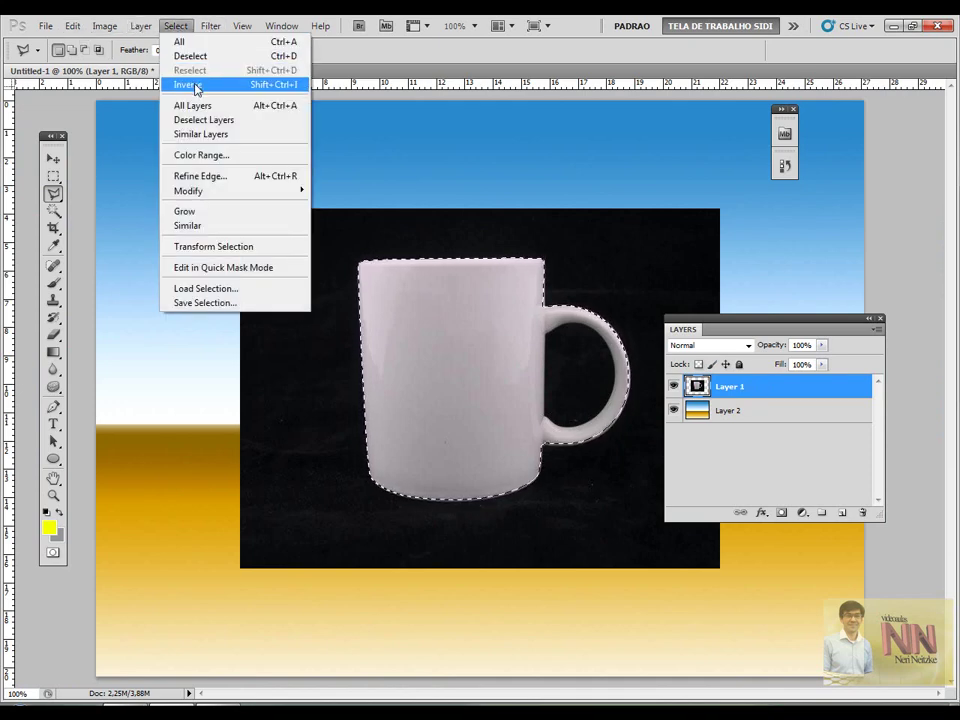
pyautogui.click(175, 27)
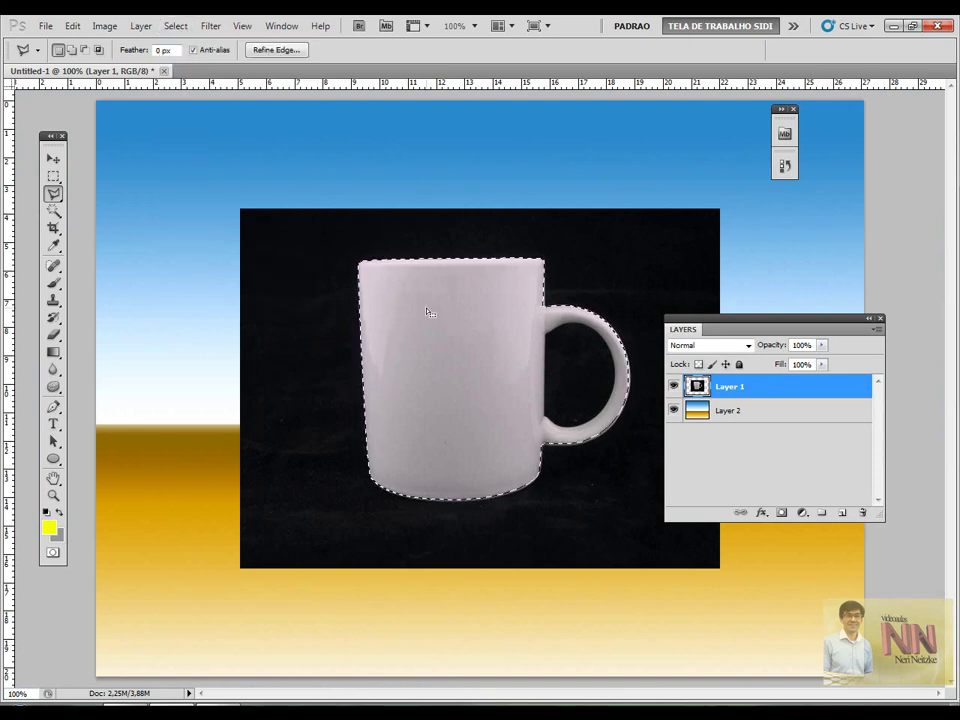
pyautogui.press('Delete')
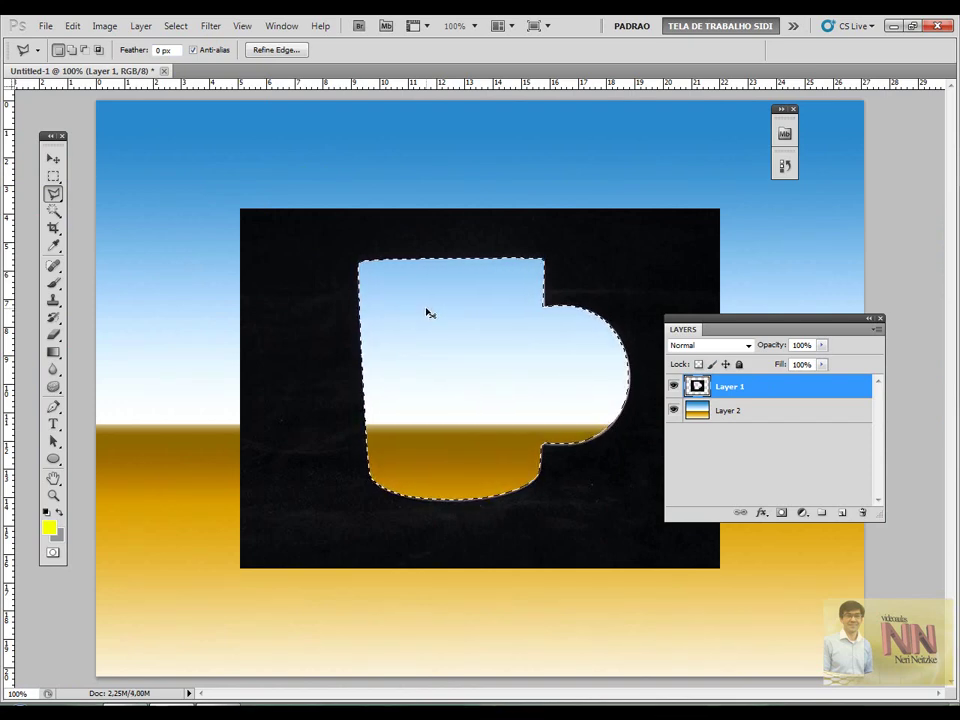
# Undo the deletion, invert the selection, delete the black backdrop around the mug, and deselect
pyautogui.hotkey('ctrl', 'z')
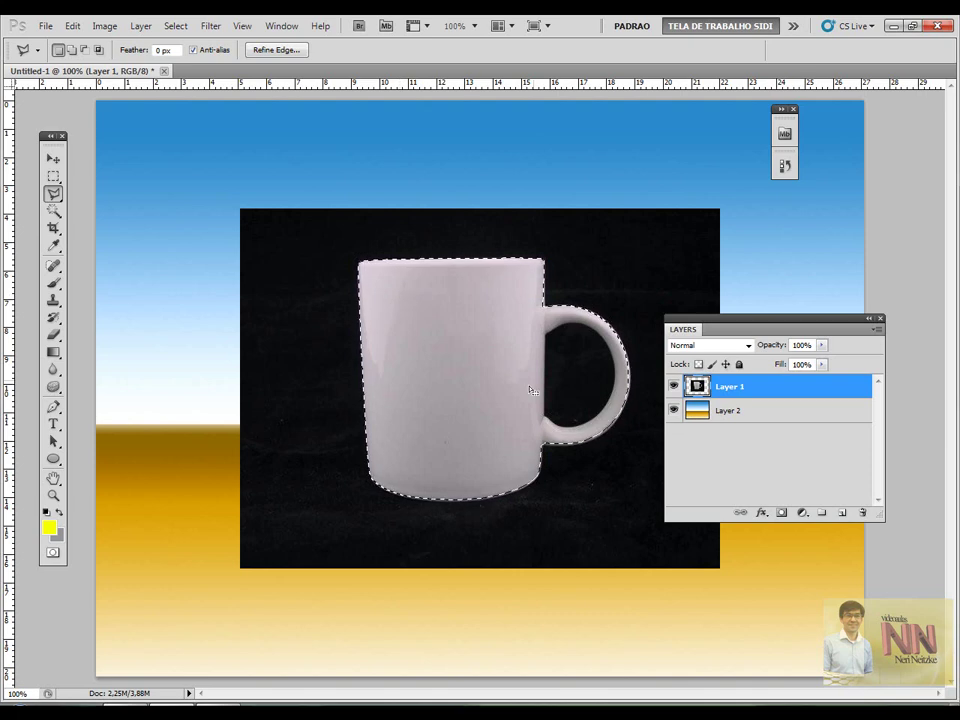
pyautogui.click(176, 27)
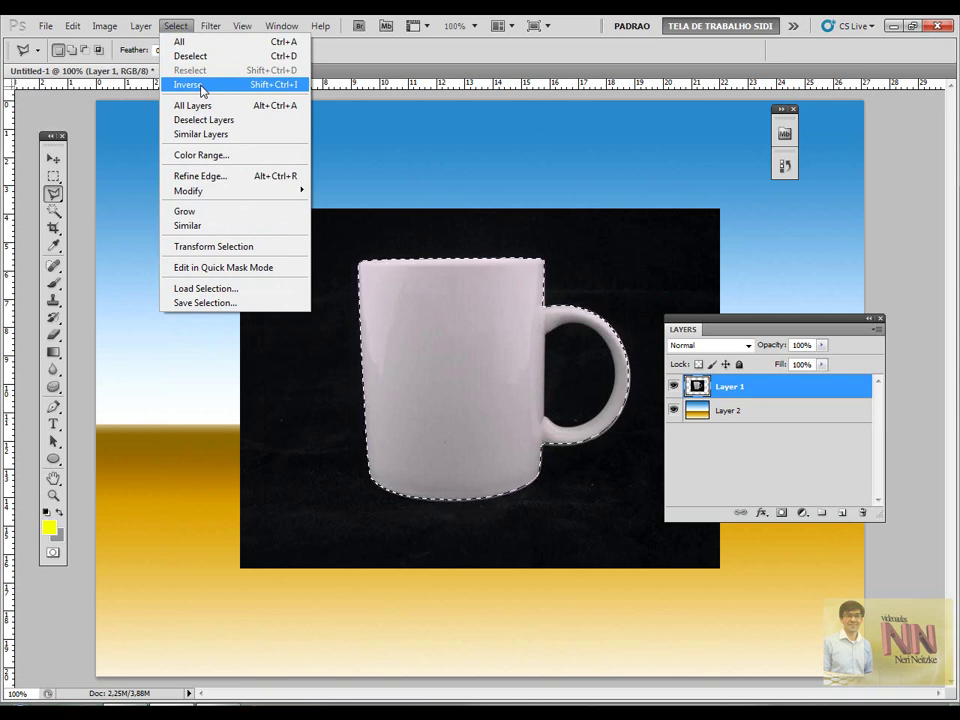
pyautogui.click(203, 90)
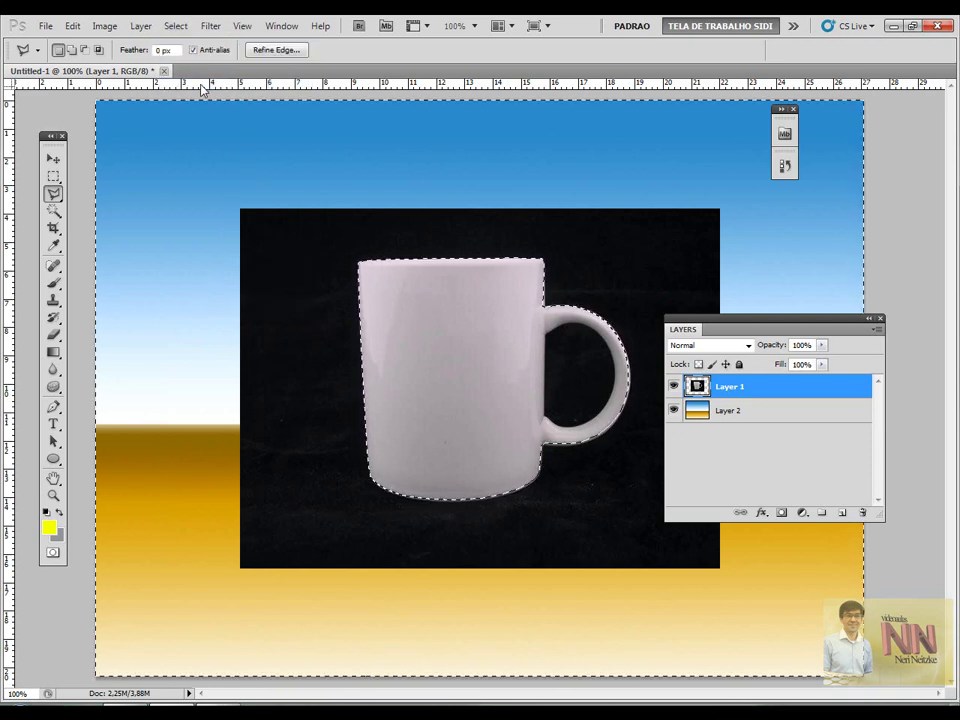
pyautogui.press('Delete')
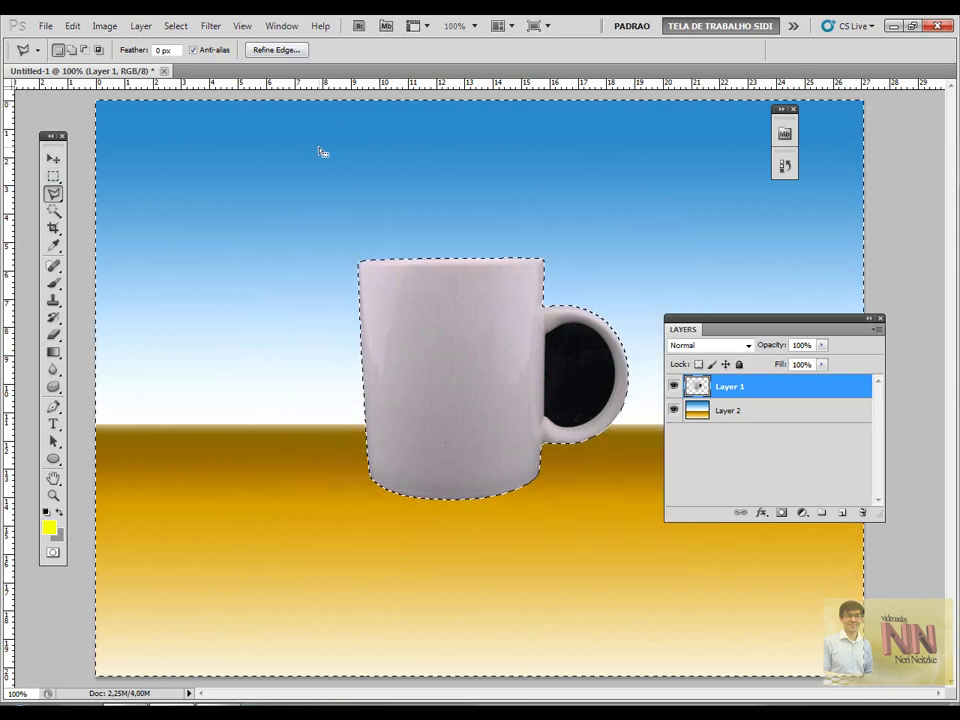
pyautogui.hotkey('ctrl', 'd')
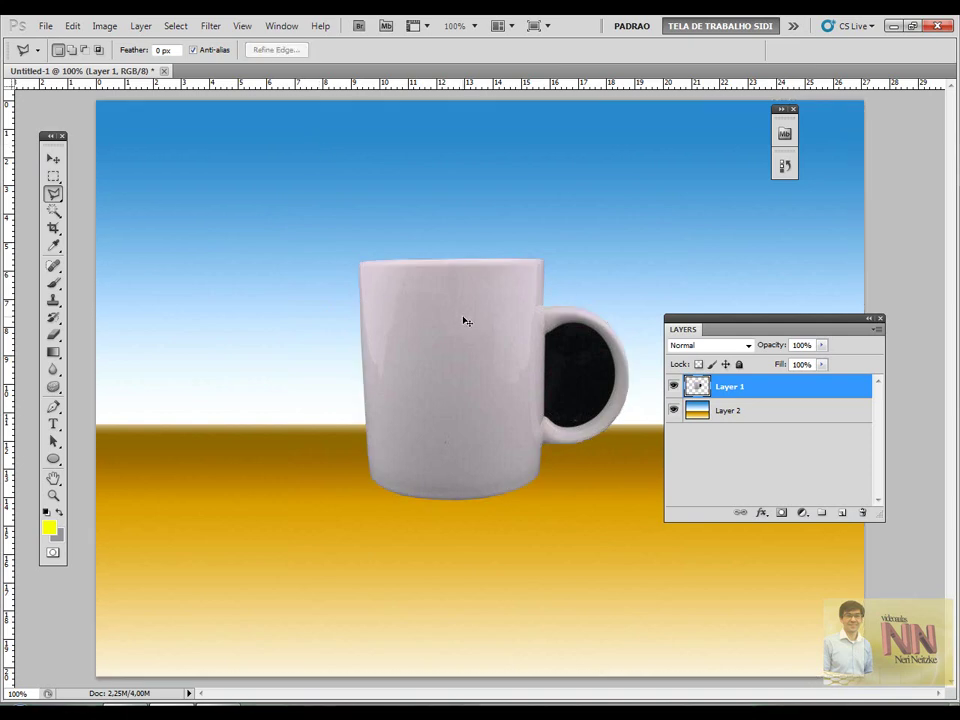
pyautogui.hotkey('ctrl', '+')
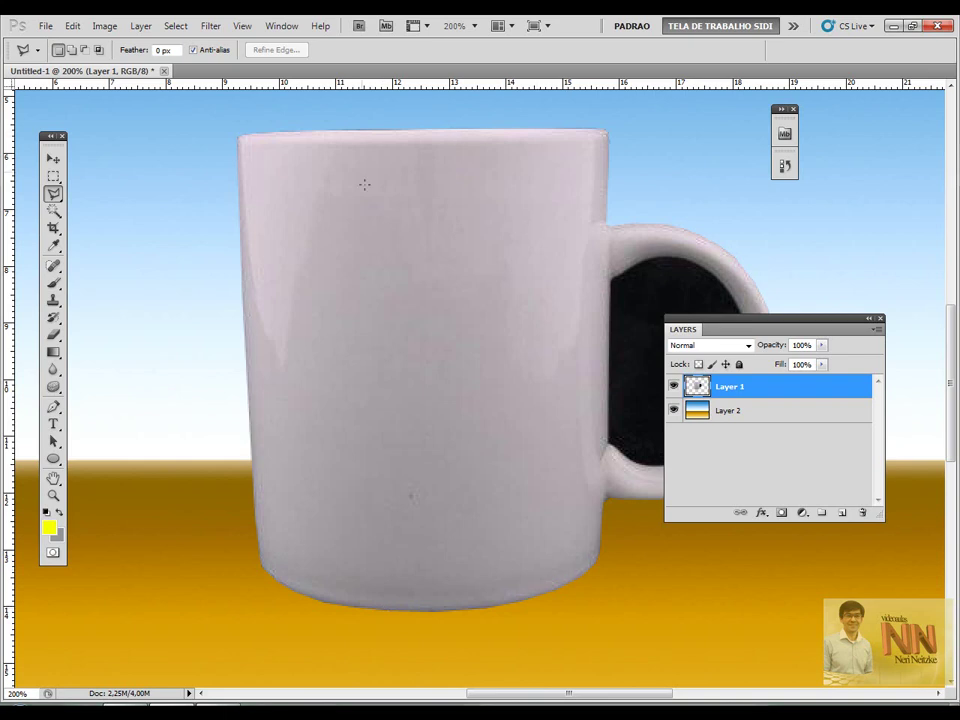
# Trace a closed Polygonal Lasso outline around the black area inside the mug's handle
pyautogui.moveTo(497, 311)
pyautogui.mouseDown()
pyautogui.moveTo(228, 305)
pyautogui.moveTo(318, 354)
pyautogui.mouseUp()
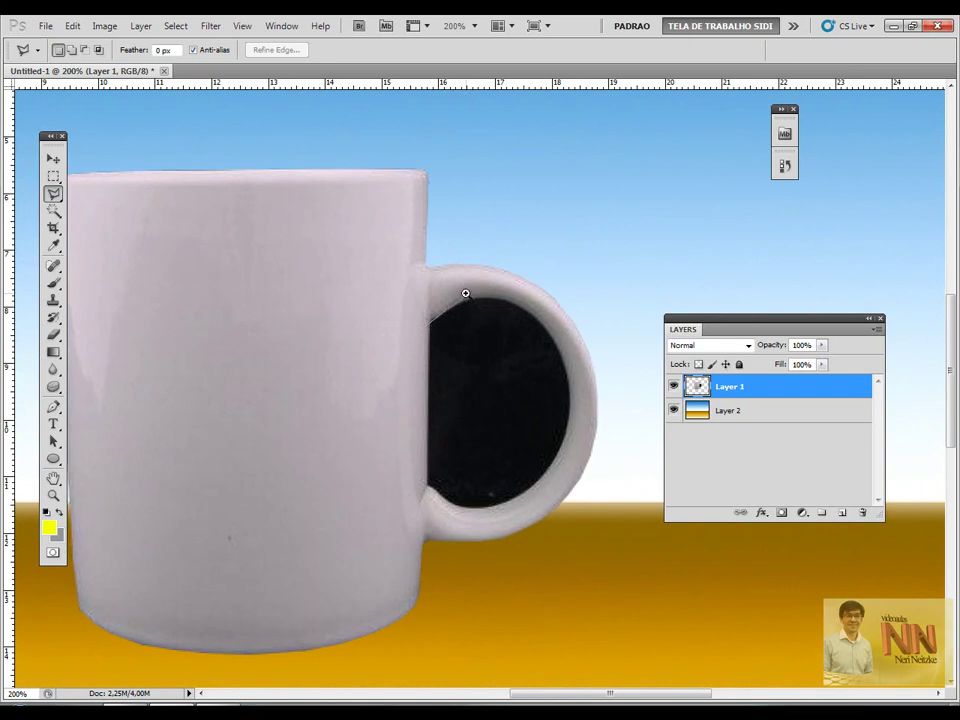
pyautogui.scroll(2, 465, 293)
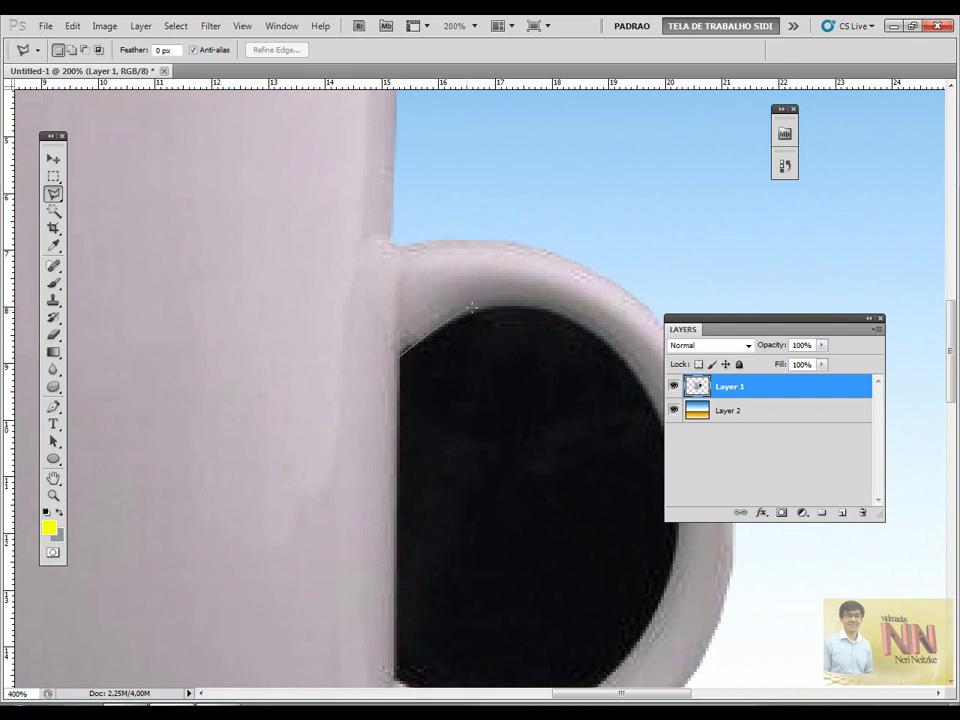
pyautogui.click(478, 304)
pyautogui.click(550, 306)
pyautogui.click(634, 365)
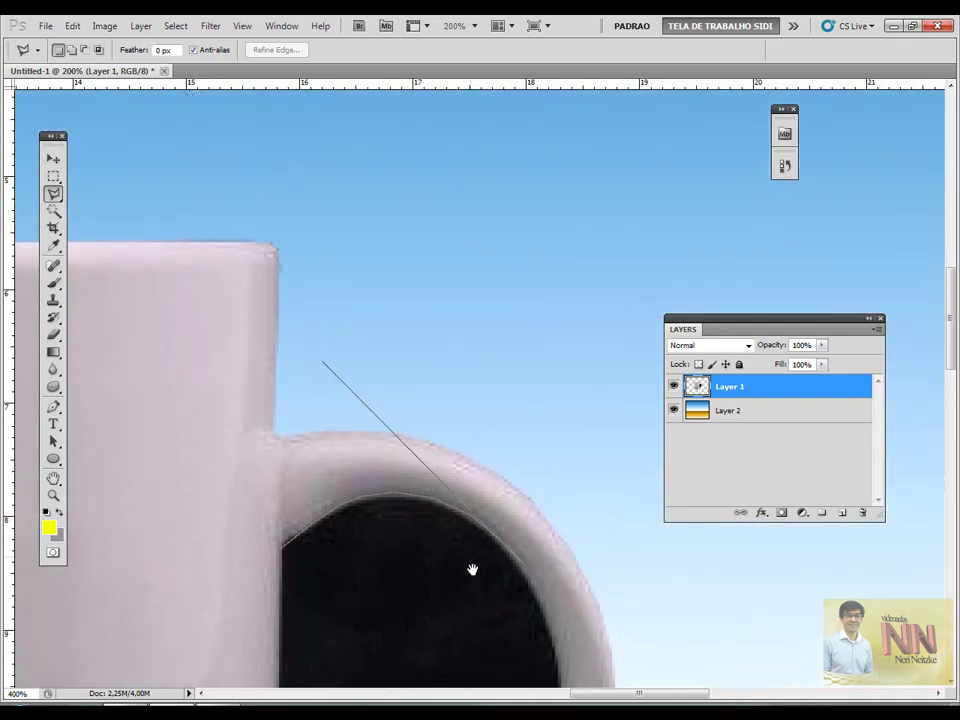
pyautogui.moveTo(471, 568)
pyautogui.mouseDown()
pyautogui.moveTo(393, 376)
pyautogui.moveTo(381, 316)
pyautogui.mouseUp()
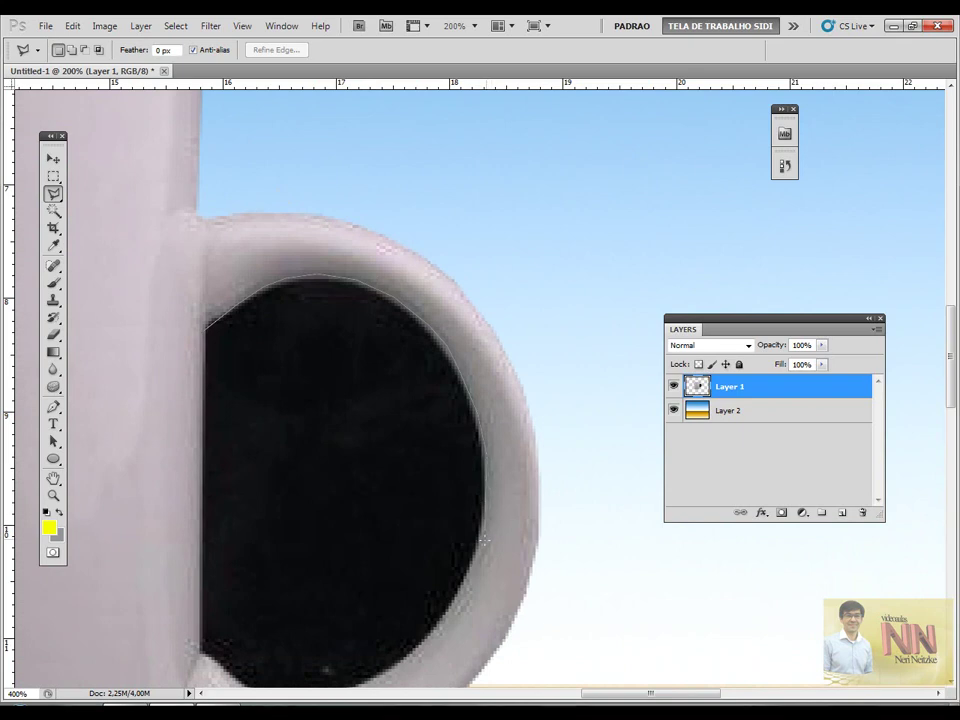
pyautogui.moveTo(485, 538); pyautogui.dragTo(470, 350)
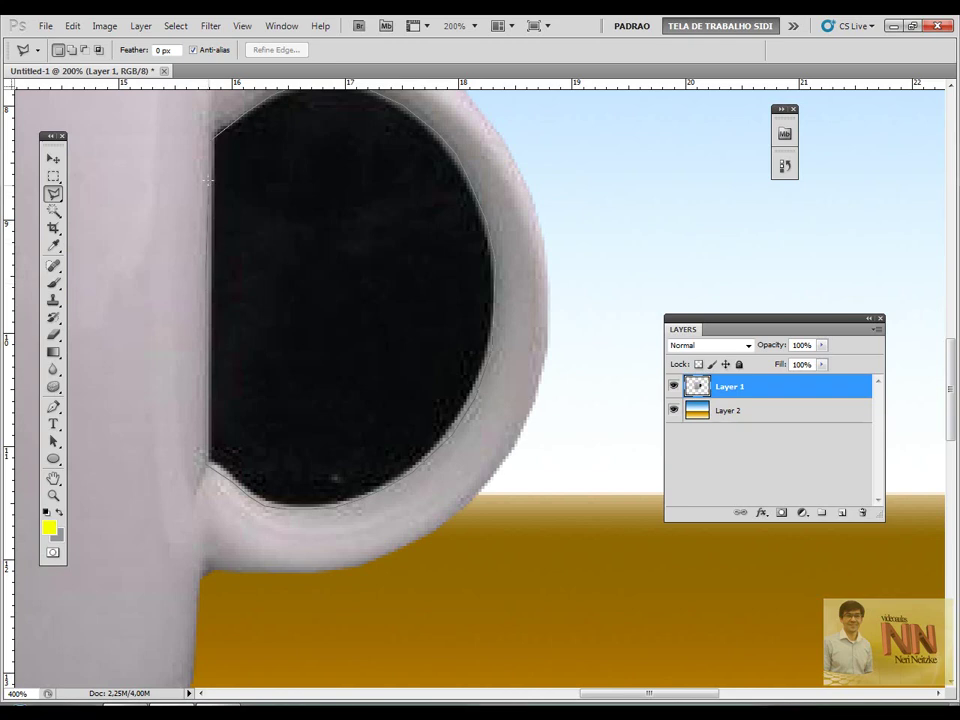
pyautogui.moveTo(210, 172); pyautogui.dragTo(213, 222)
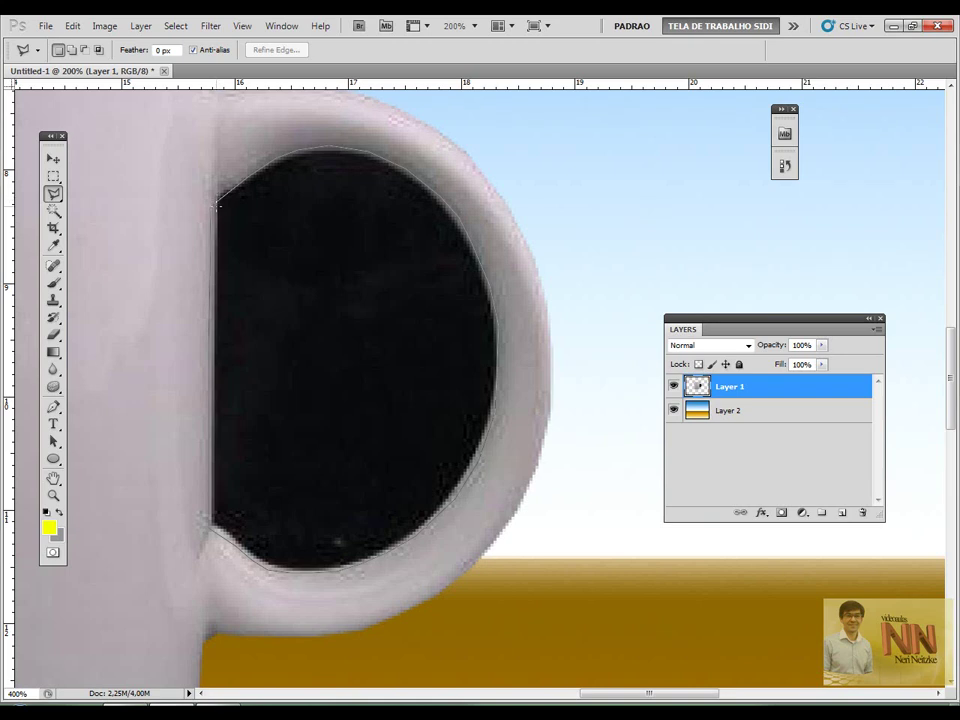
pyautogui.click(216, 196)
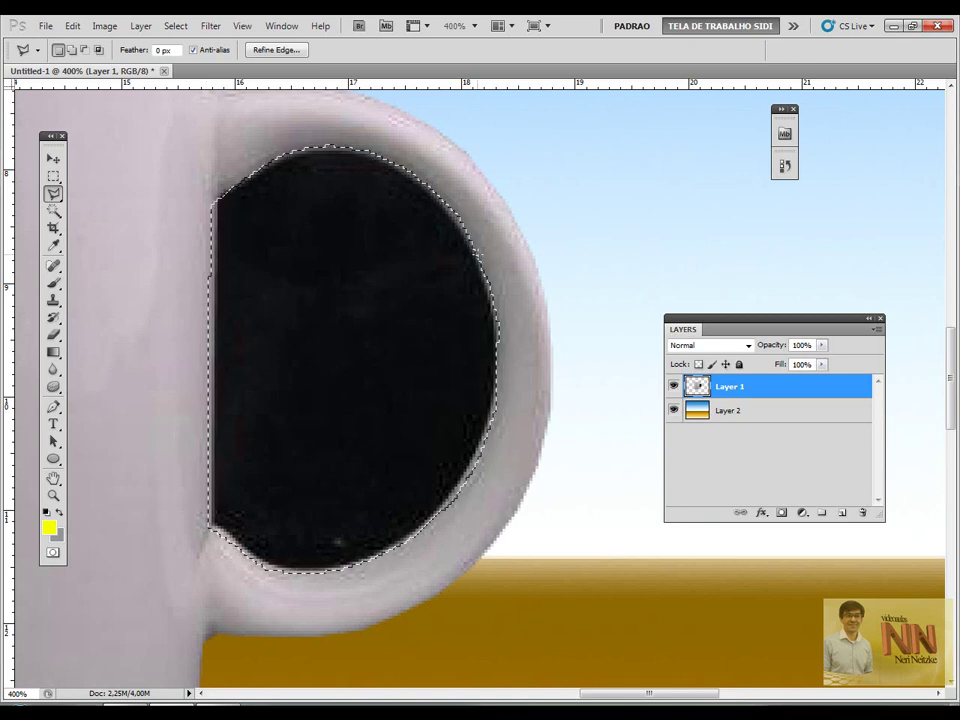
# Delete the black patch inside the handle and clear the selection
pyautogui.press('Delete')
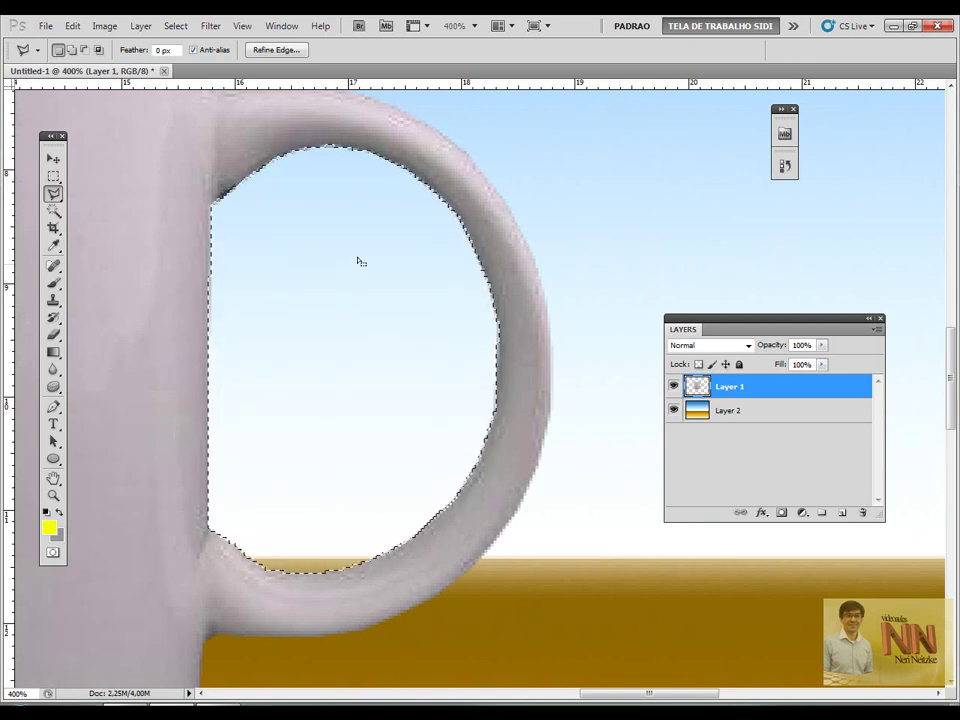
pyautogui.click(53, 176)
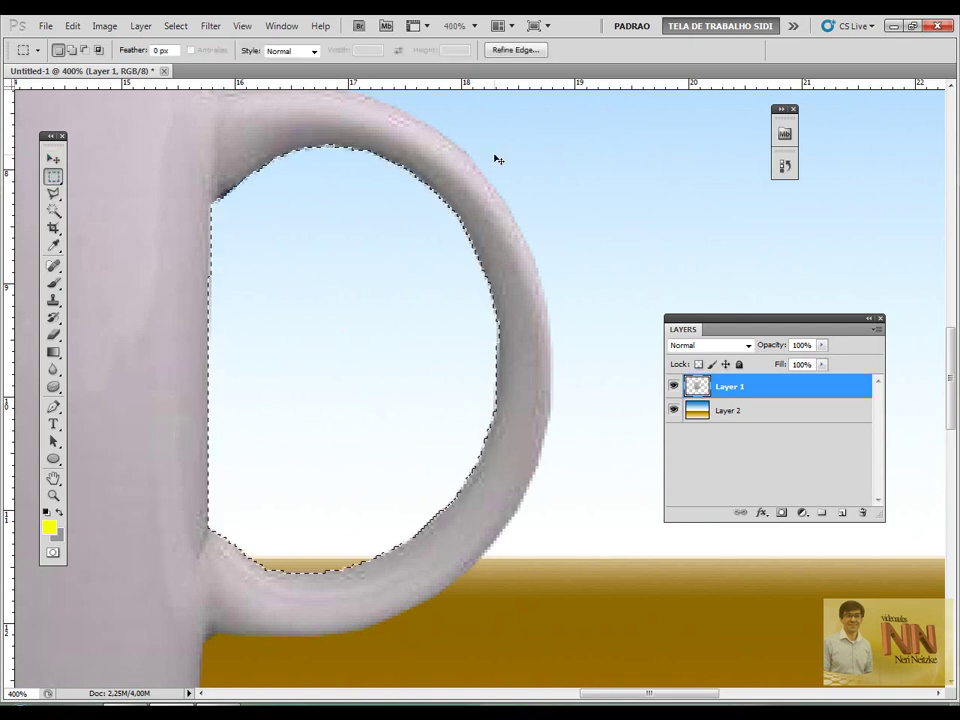
pyautogui.hotkey('ctrl', 'd')
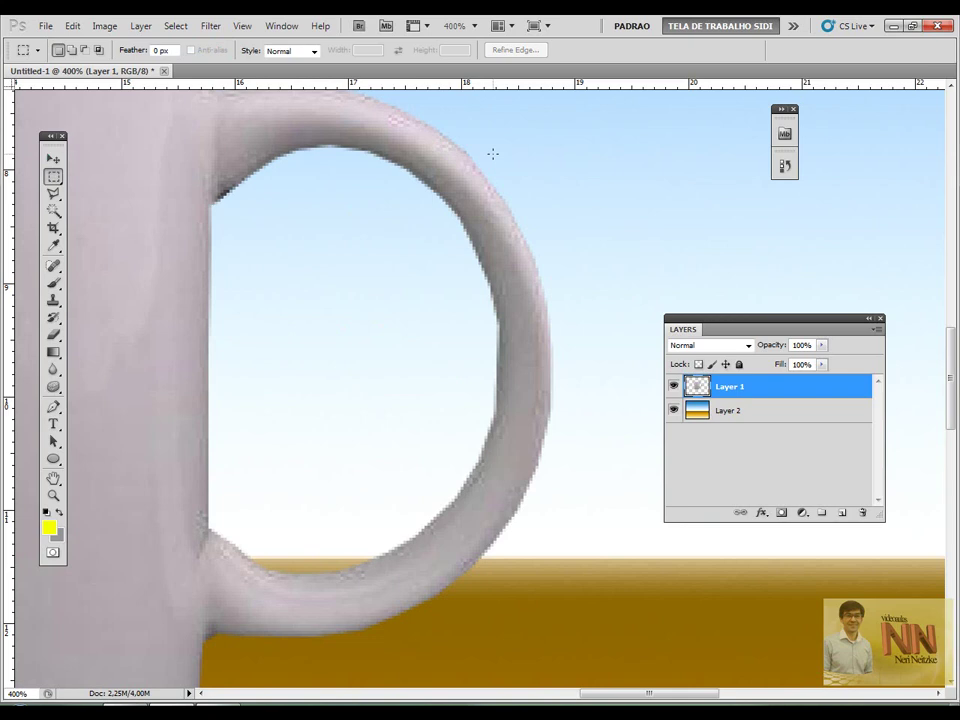
# Zoom in and out to inspect the fully cut-out mug, ending at 100% view
pyautogui.hotkey('ctrl', '-')
pyautogui.hotkey('ctrl', '-')
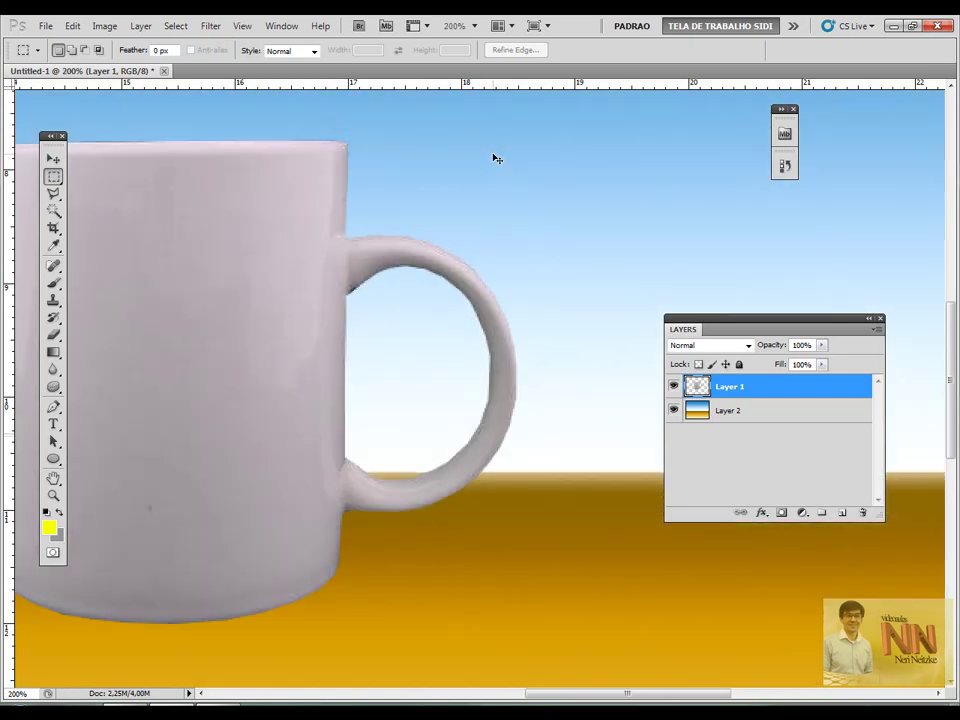
pyautogui.hotkey('ctrl', '-')
pyautogui.hotkey('ctrl', '-')
pyautogui.hotkey('ctrl', '-')
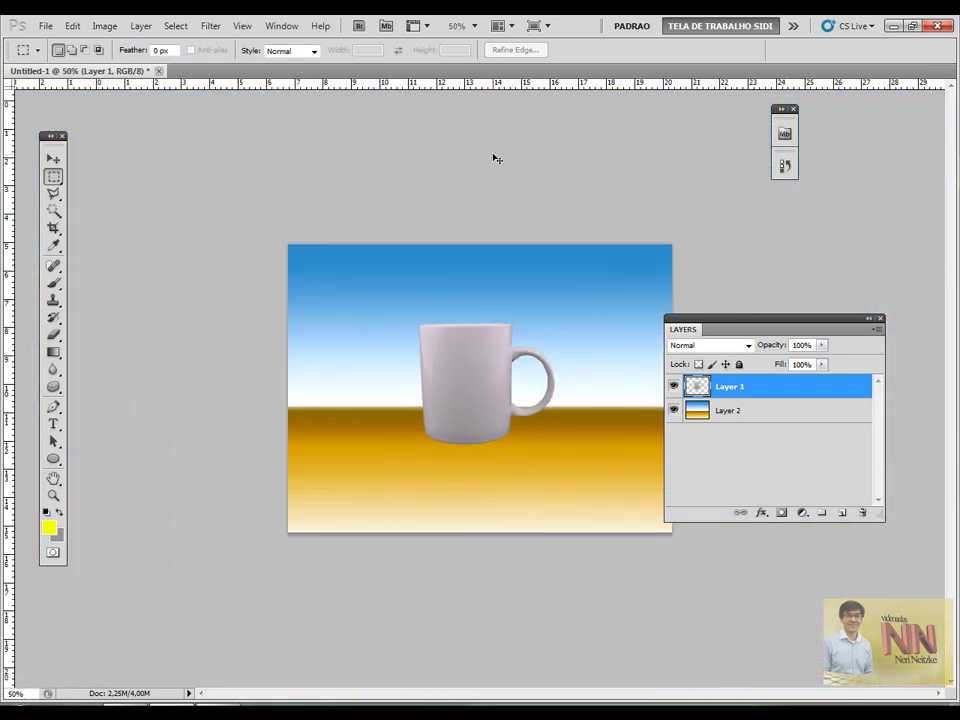
pyautogui.hotkey('ctrl', '+')
pyautogui.hotkey('ctrl', '+')
pyautogui.hotkey('ctrl', '+')
pyautogui.hotkey('ctrl', '+')
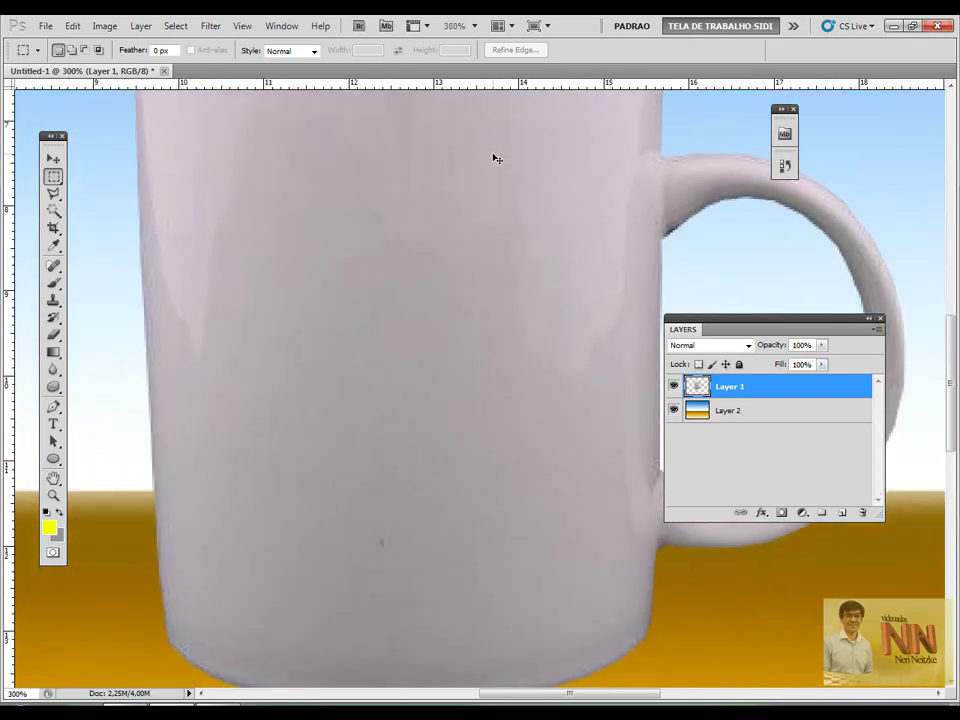
pyautogui.hotkey('ctrl', '-')
pyautogui.hotkey('ctrl', '-')
pyautogui.hotkey('ctrl', '-')
pyautogui.hotkey('ctrl', '-')
pyautogui.hotkey('ctrl', '+')
pyautogui.hotkey('ctrl', '+')
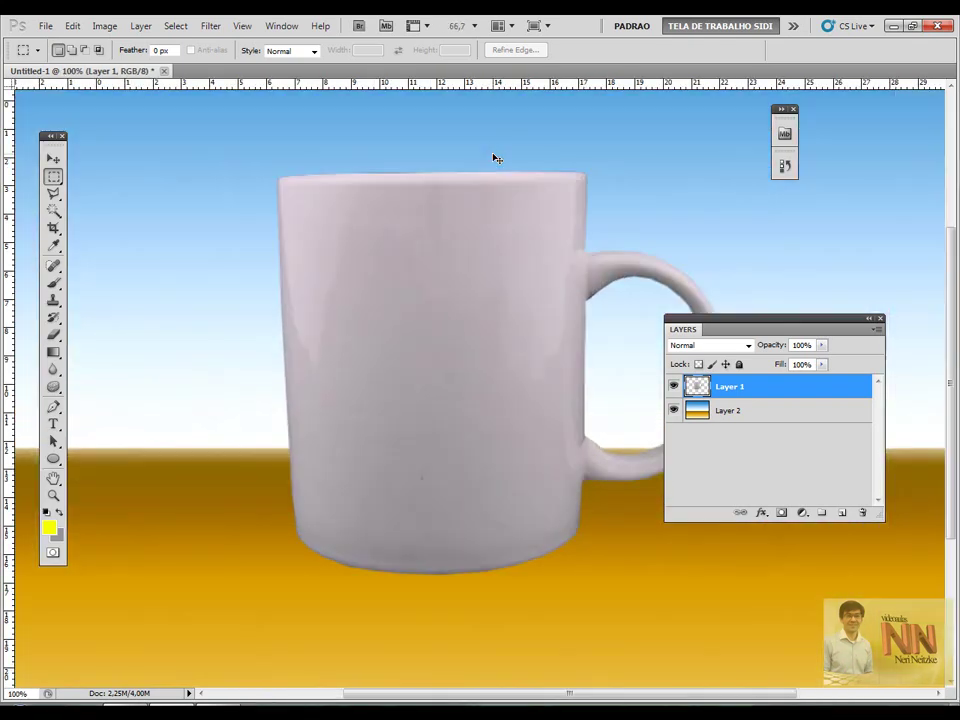
pyautogui.hotkey('ctrl', '+')
pyautogui.hotkey('ctrl', '+')
pyautogui.hotkey('ctrl', '+')
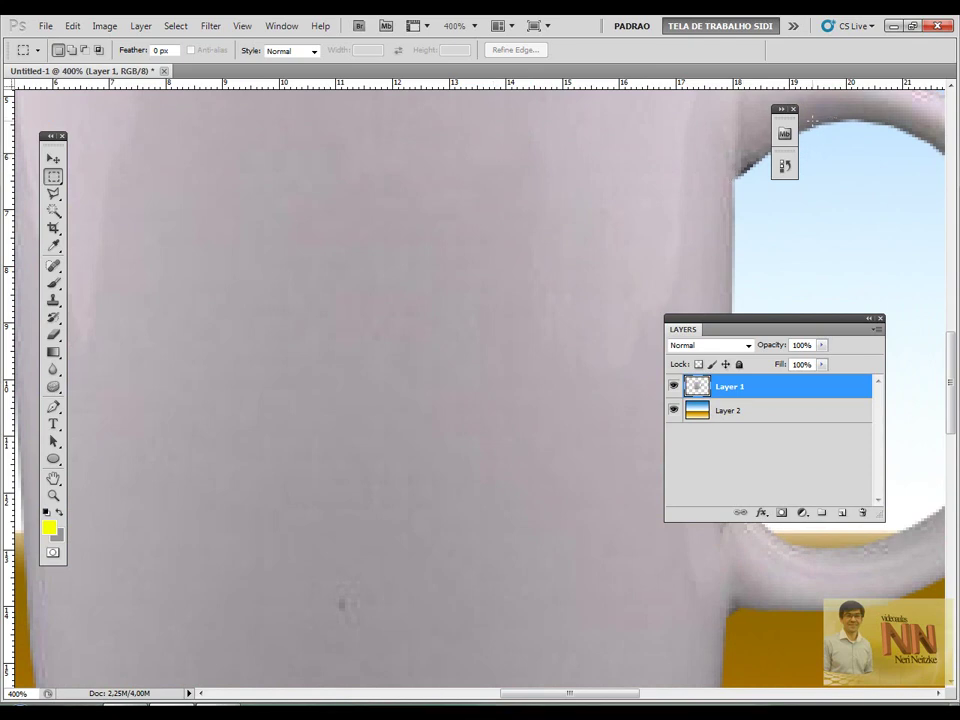
pyautogui.hotkey('ctrl', '-')
pyautogui.hotkey('ctrl', '-')
pyautogui.hotkey('ctrl', '-')
pyautogui.hotkey('ctrl', '-')
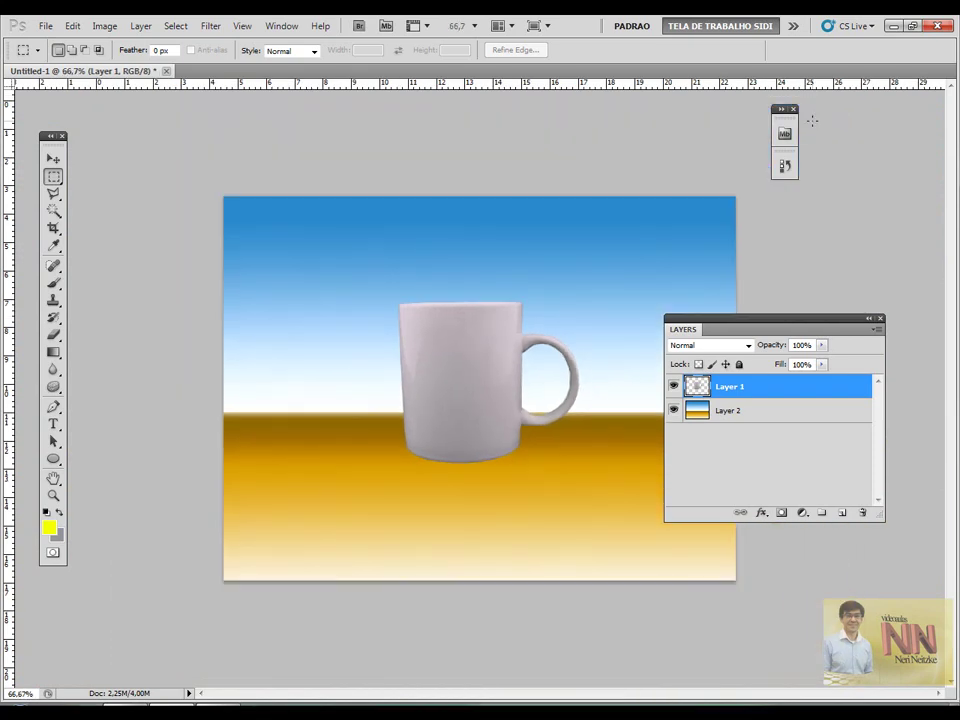
pyautogui.hotkey('ctrl', '1')
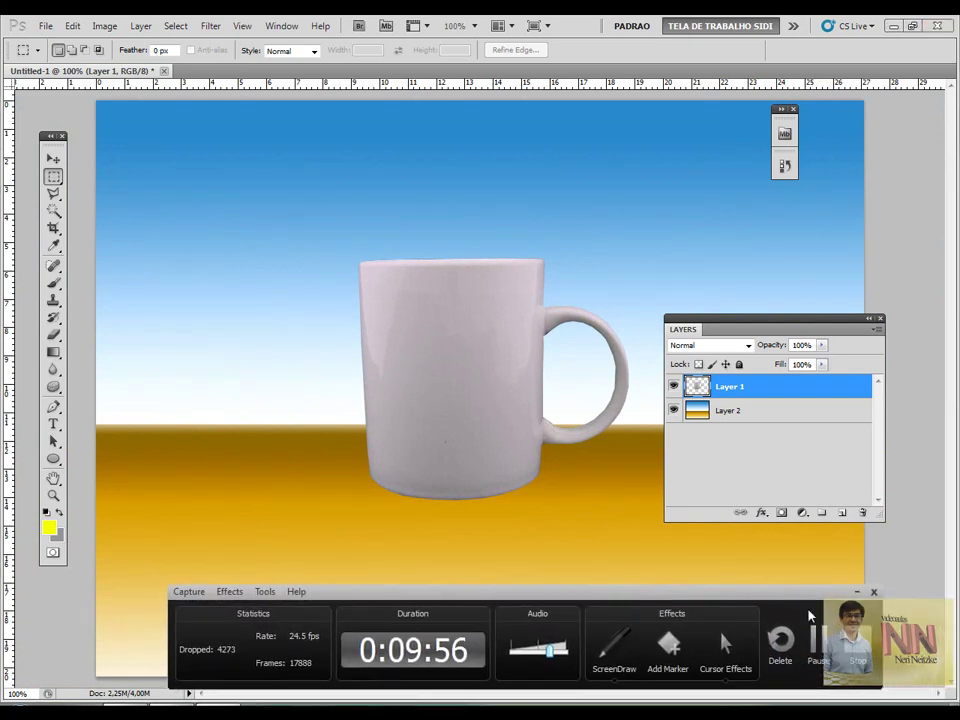
pyautogui.click(855, 589)
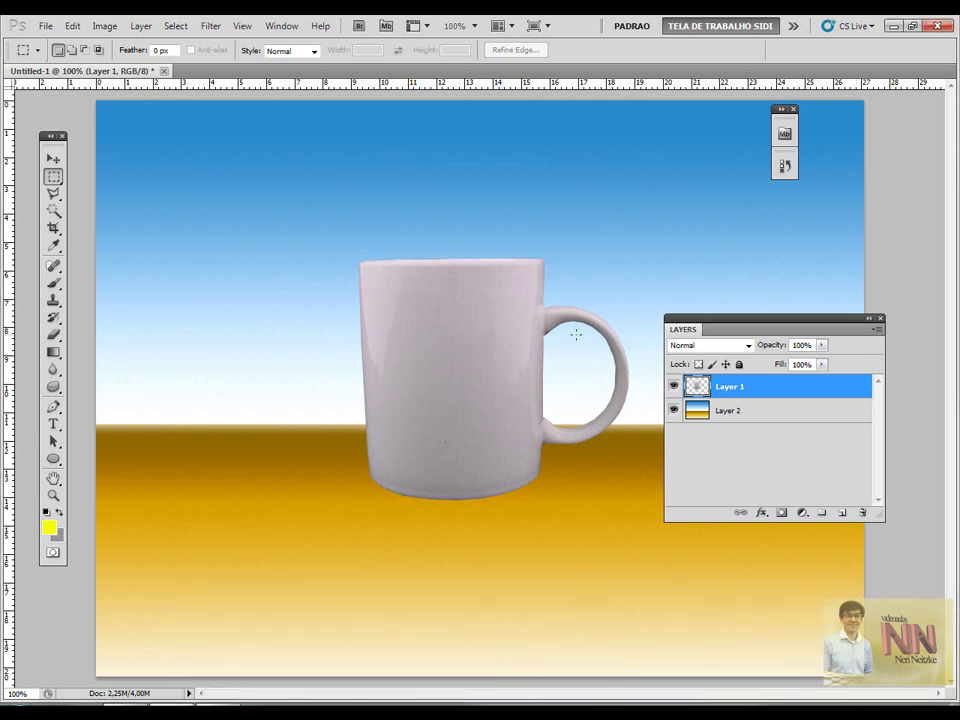
pyautogui.click(54, 195)
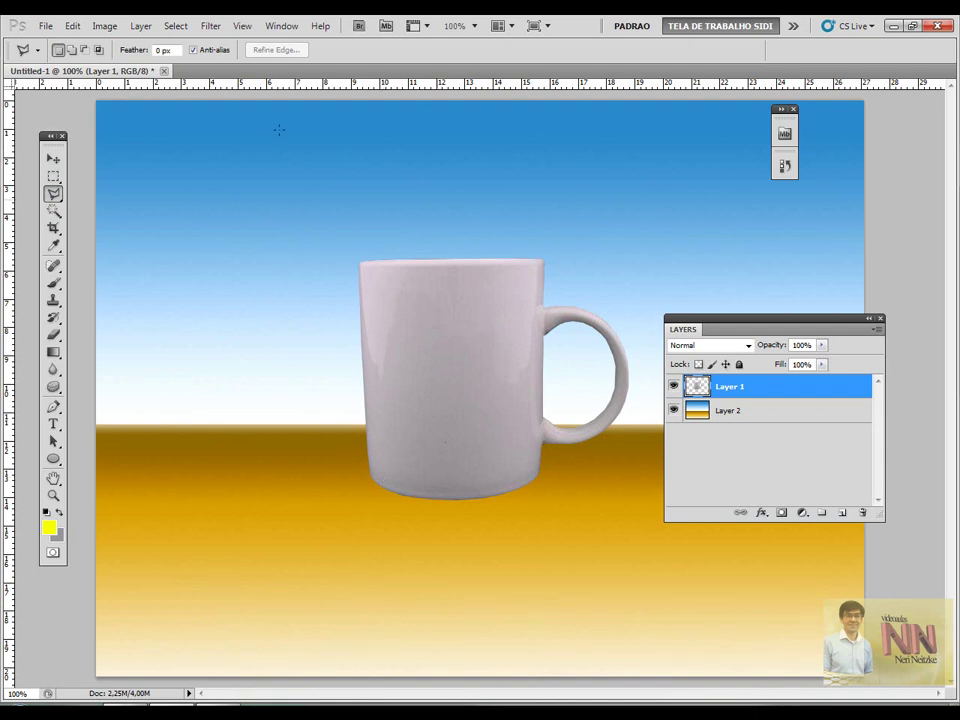
# Nudge the mug right and down, then add an Outer Glow style to Layer 1
pyautogui.click(53, 160)
pyautogui.moveTo(503, 358)
pyautogui.mouseDown()
pyautogui.moveTo(498, 419)
pyautogui.moveTo(449, 381)
pyautogui.mouseUp()
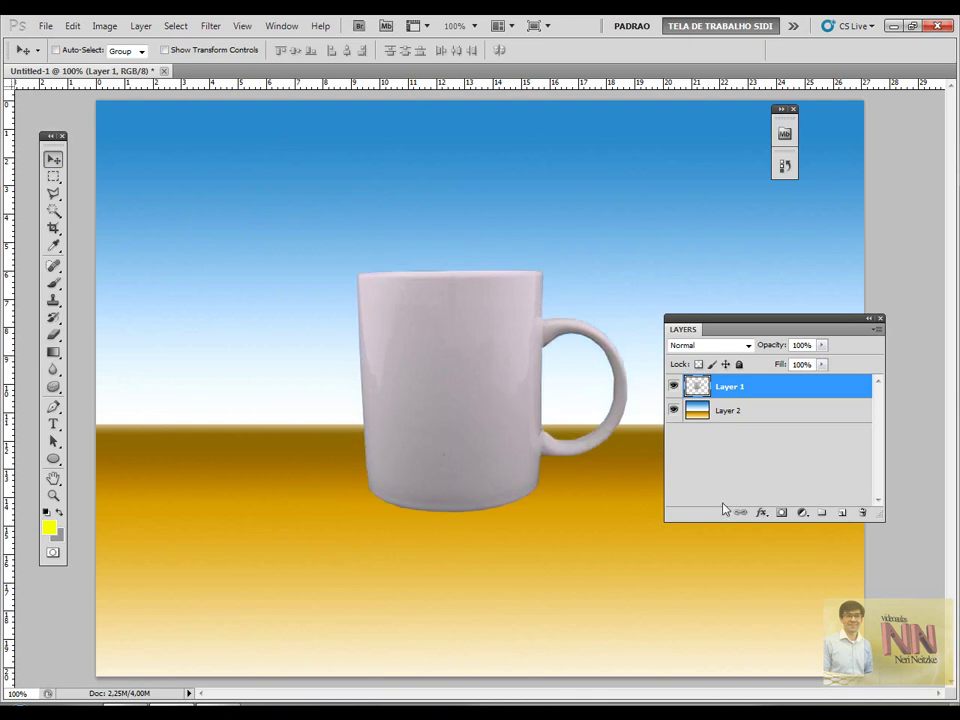
pyautogui.click(761, 513)
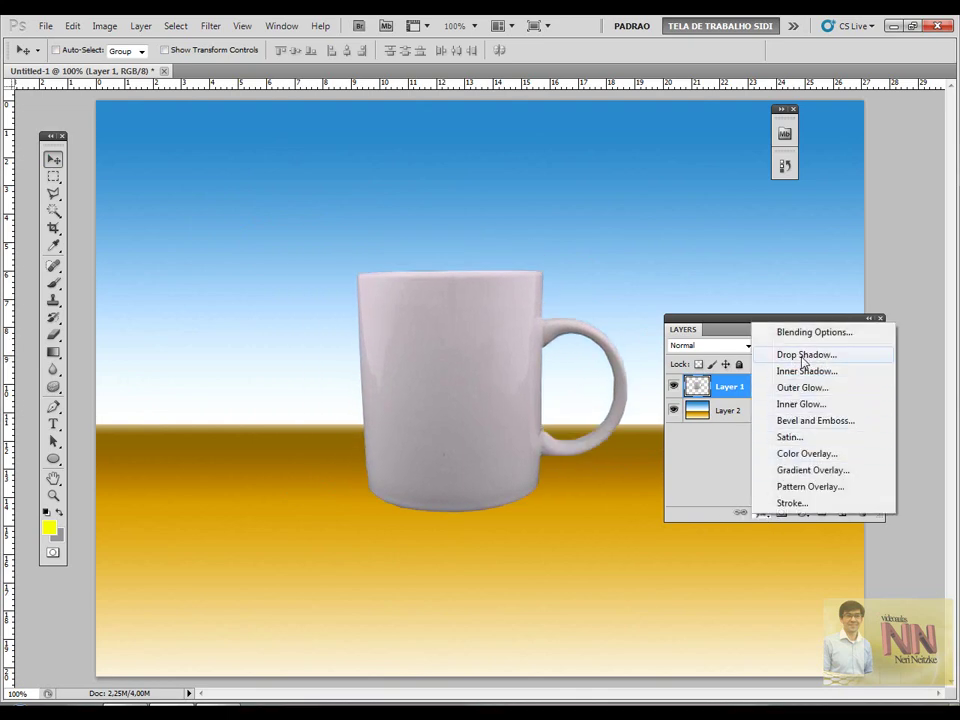
pyautogui.click(801, 389)
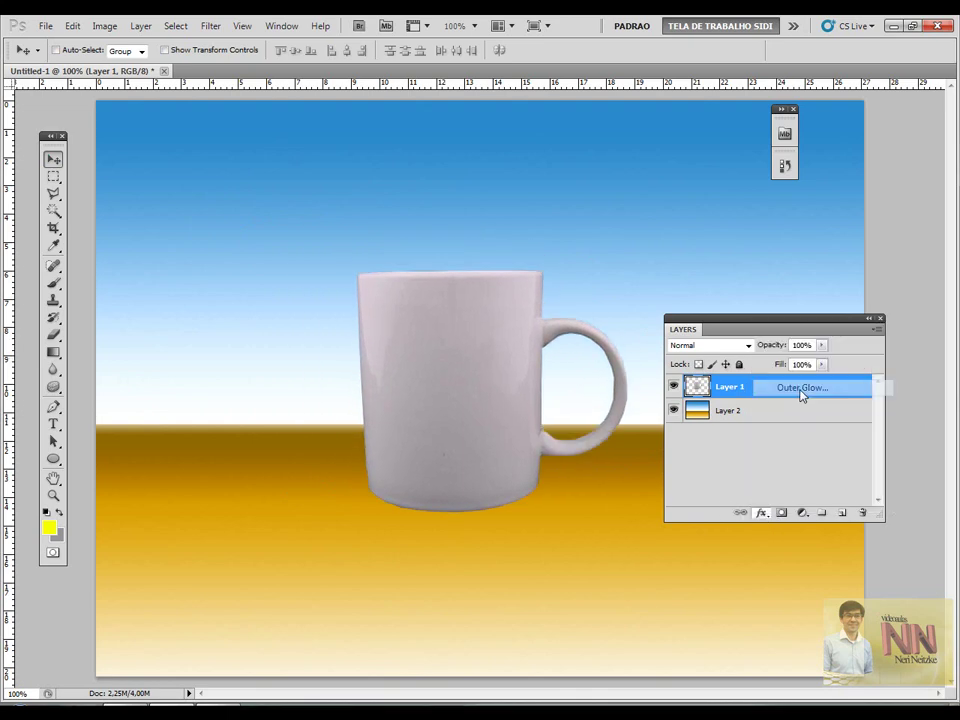
pyautogui.moveTo(596, 477); pyautogui.dragTo(568, 505)
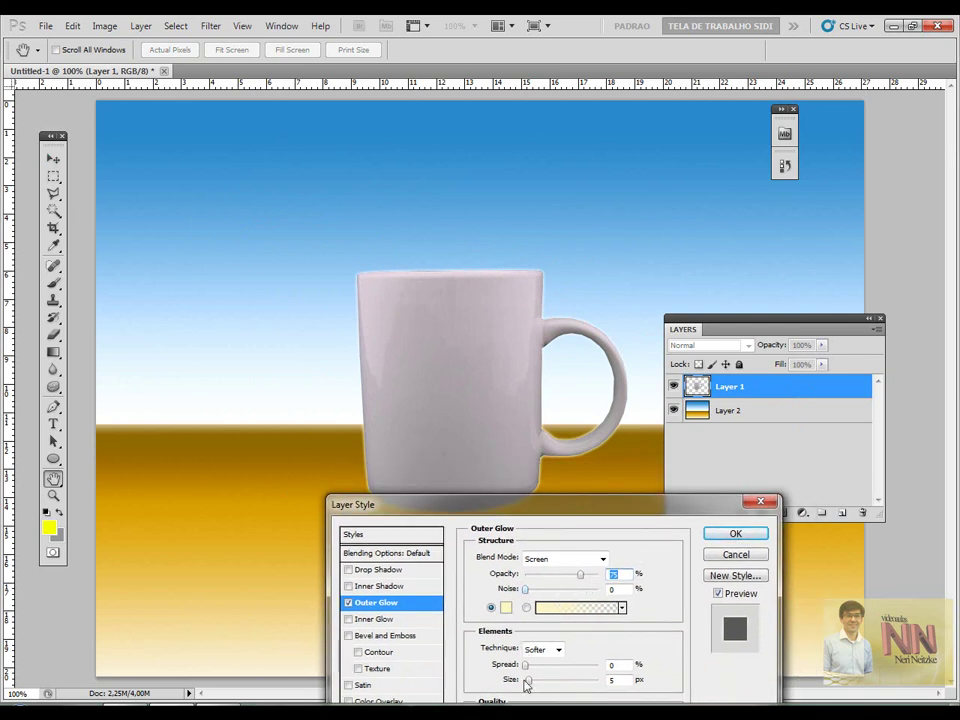
# Set the glow to 43 px, tinted with the mug's sampled pinkish grey, and apply it
pyautogui.moveTo(530, 681); pyautogui.dragTo(541, 681)
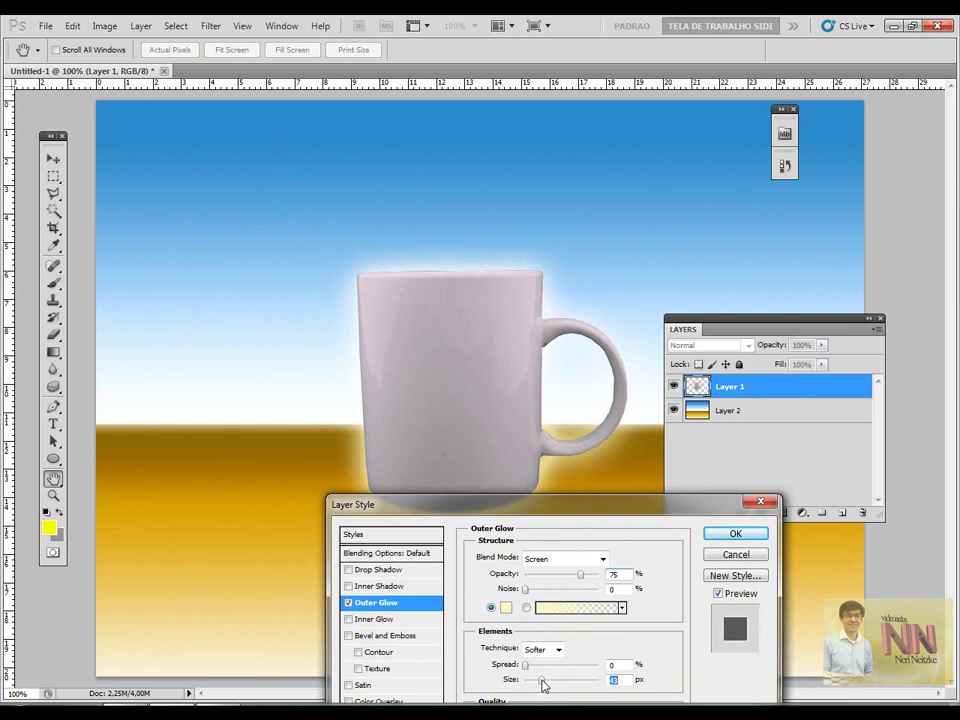
pyautogui.click(507, 610)
pyautogui.click(514, 370)
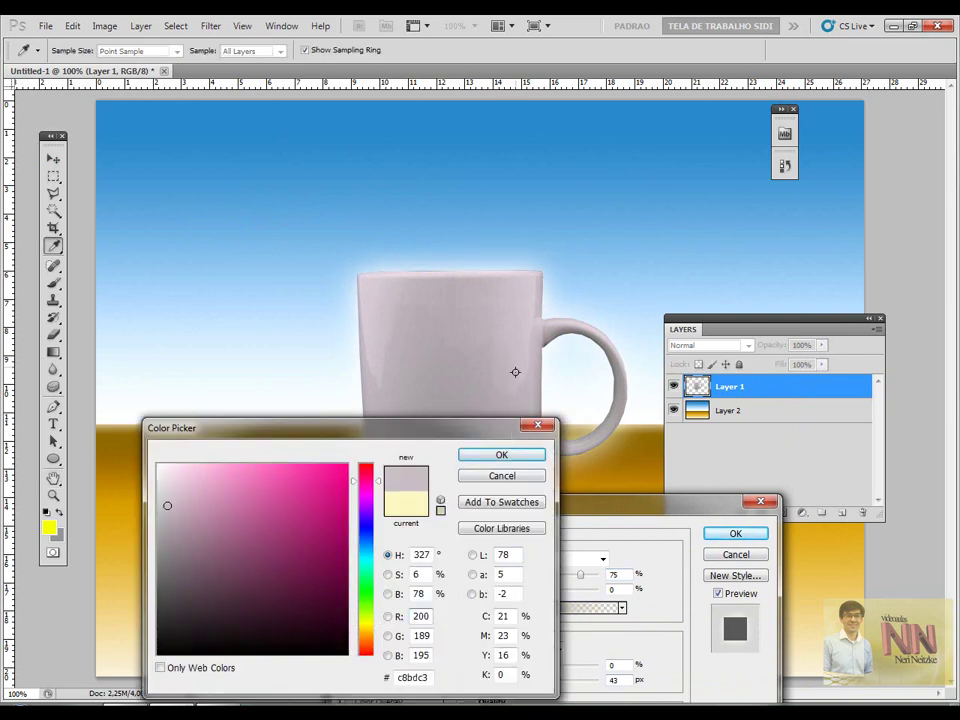
pyautogui.press('Return')
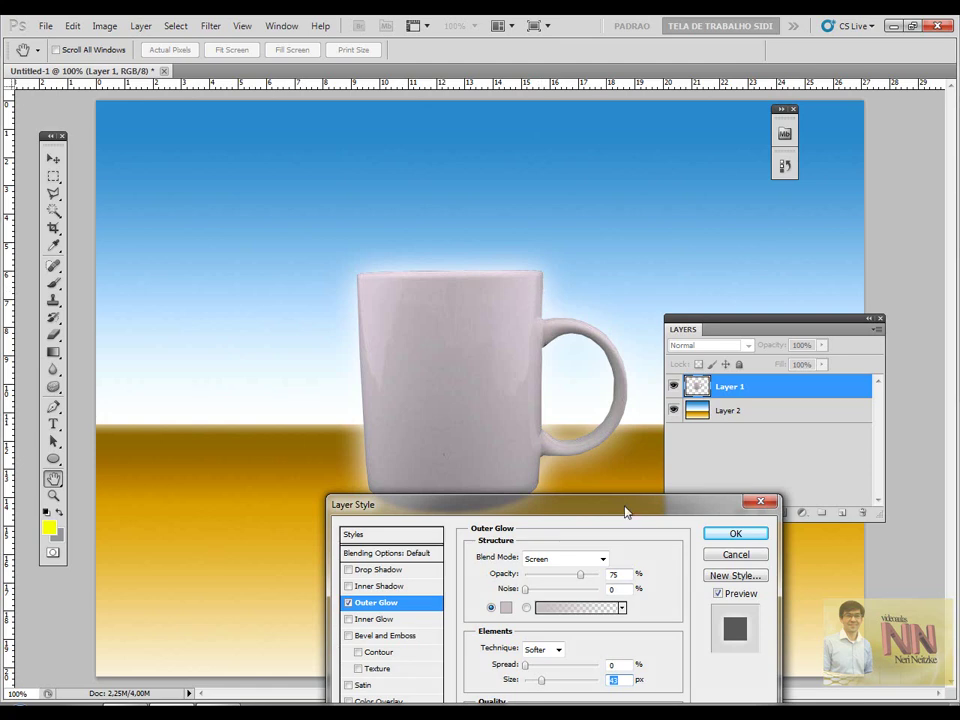
pyautogui.click(733, 533)
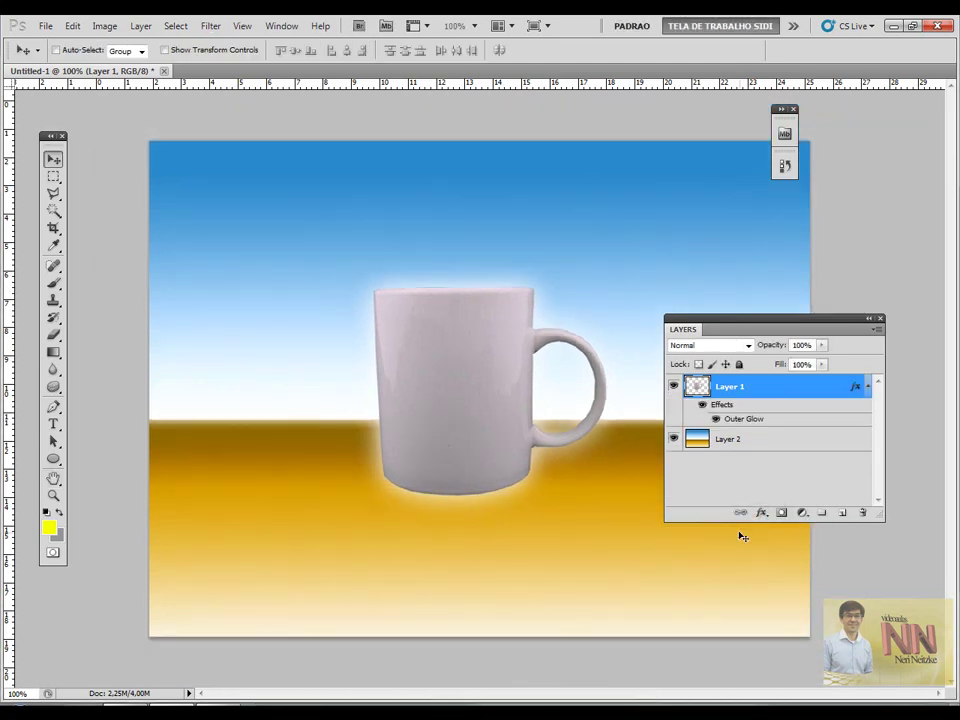
# Zoom out and drag the glowing mug toward the left of the canvas
pyautogui.hotkey('ctrl', '-')
pyautogui.hotkey('ctrl', '-')
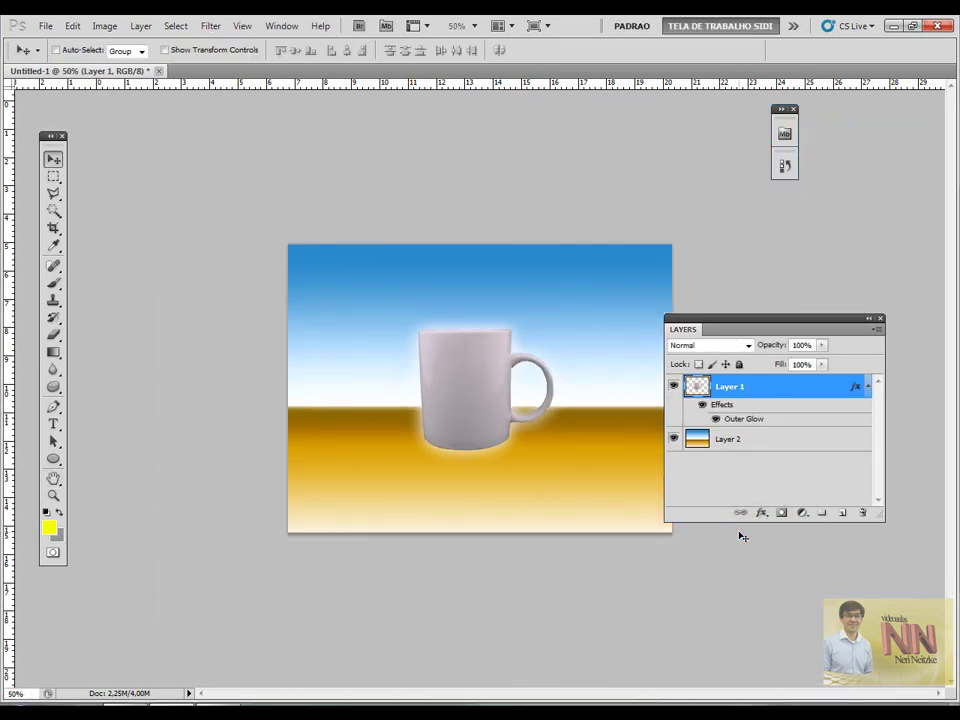
pyautogui.moveTo(491, 394); pyautogui.dragTo(384, 381)
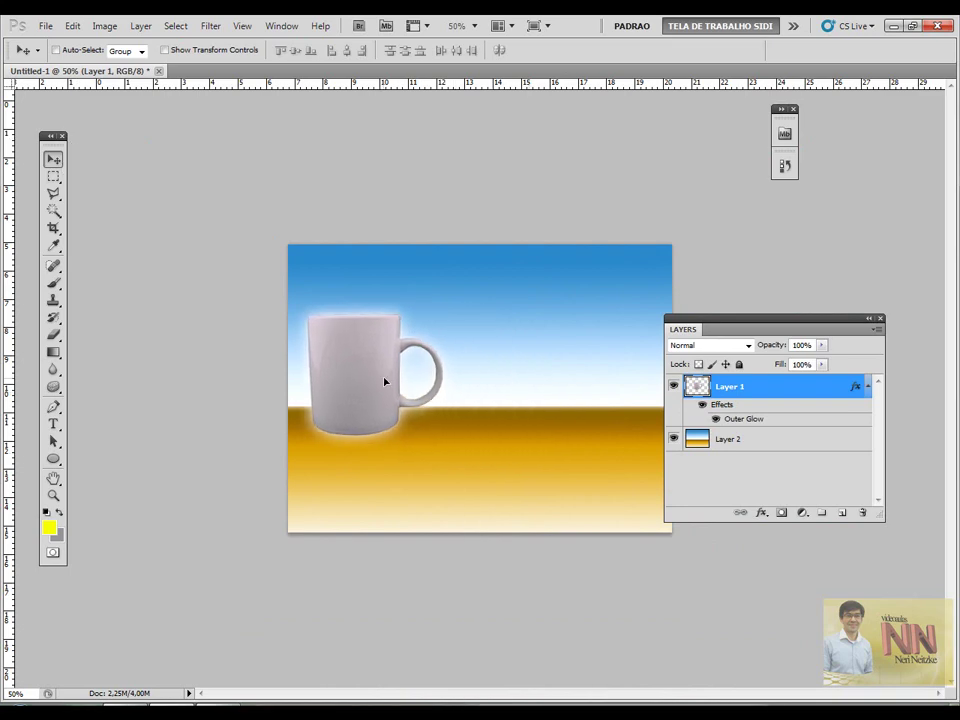